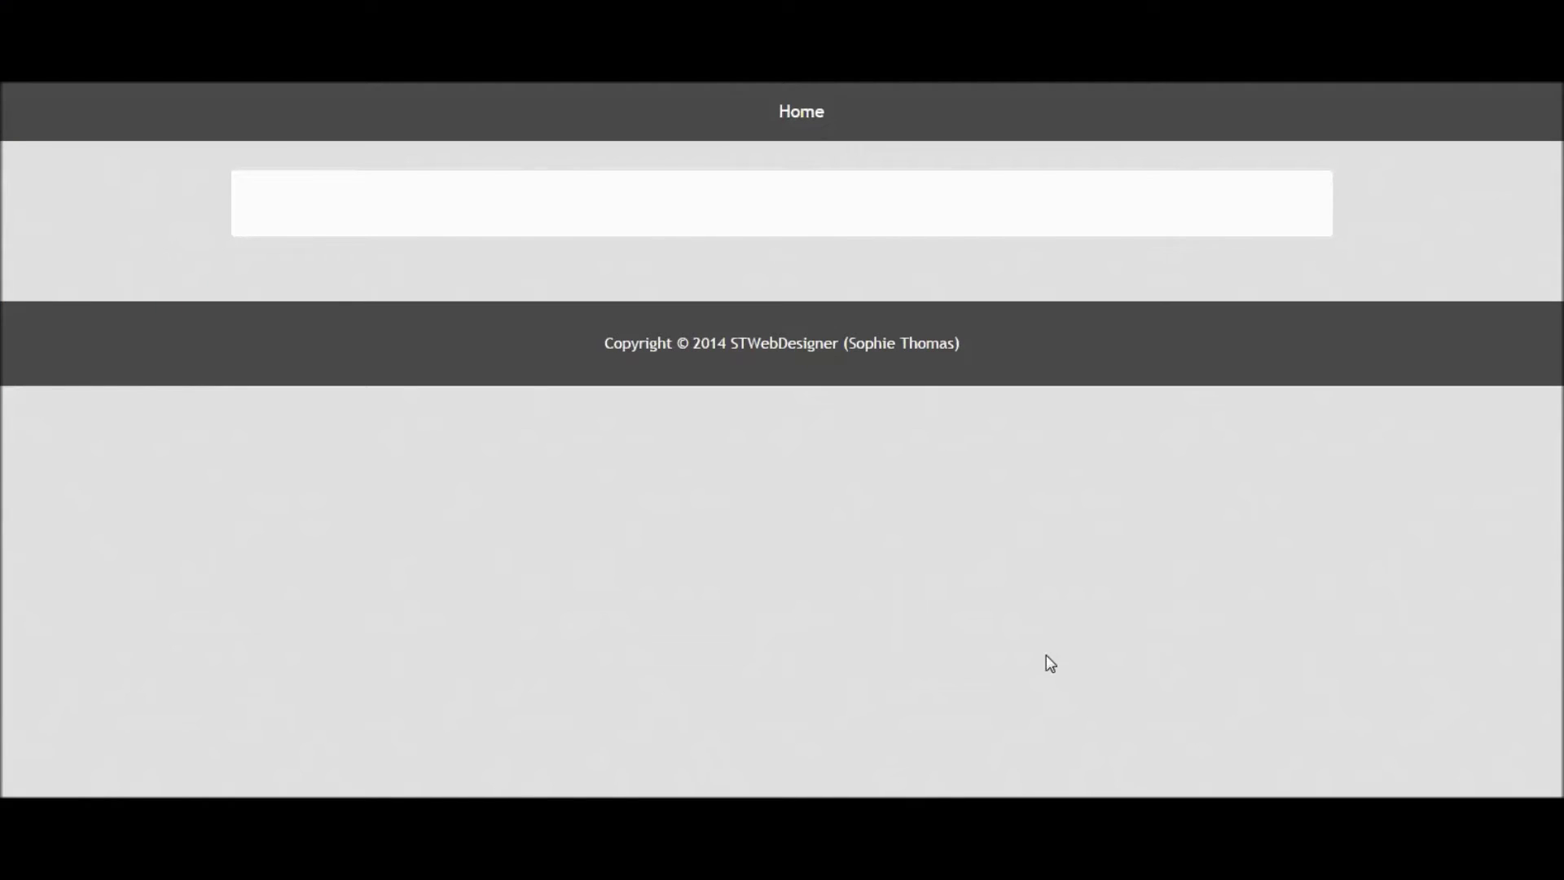
# Resize the windowed Chrome page narrower and wider to test responsiveness, then return to the HTML source.
pyautogui.press('F11')
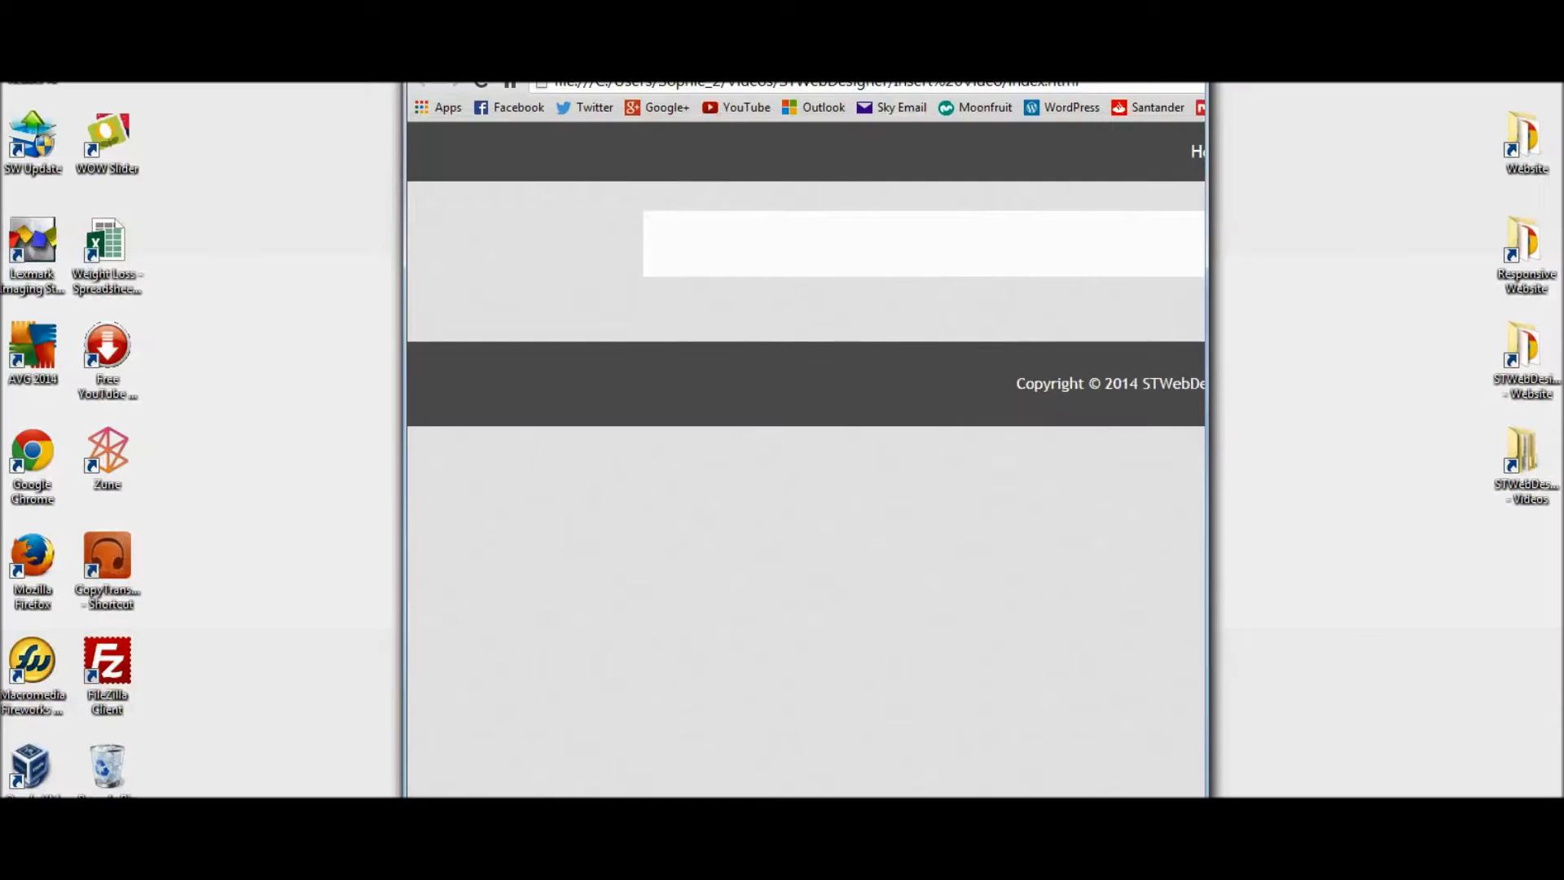
pyautogui.moveTo(1210, 354); pyautogui.dragTo(1121, 362)
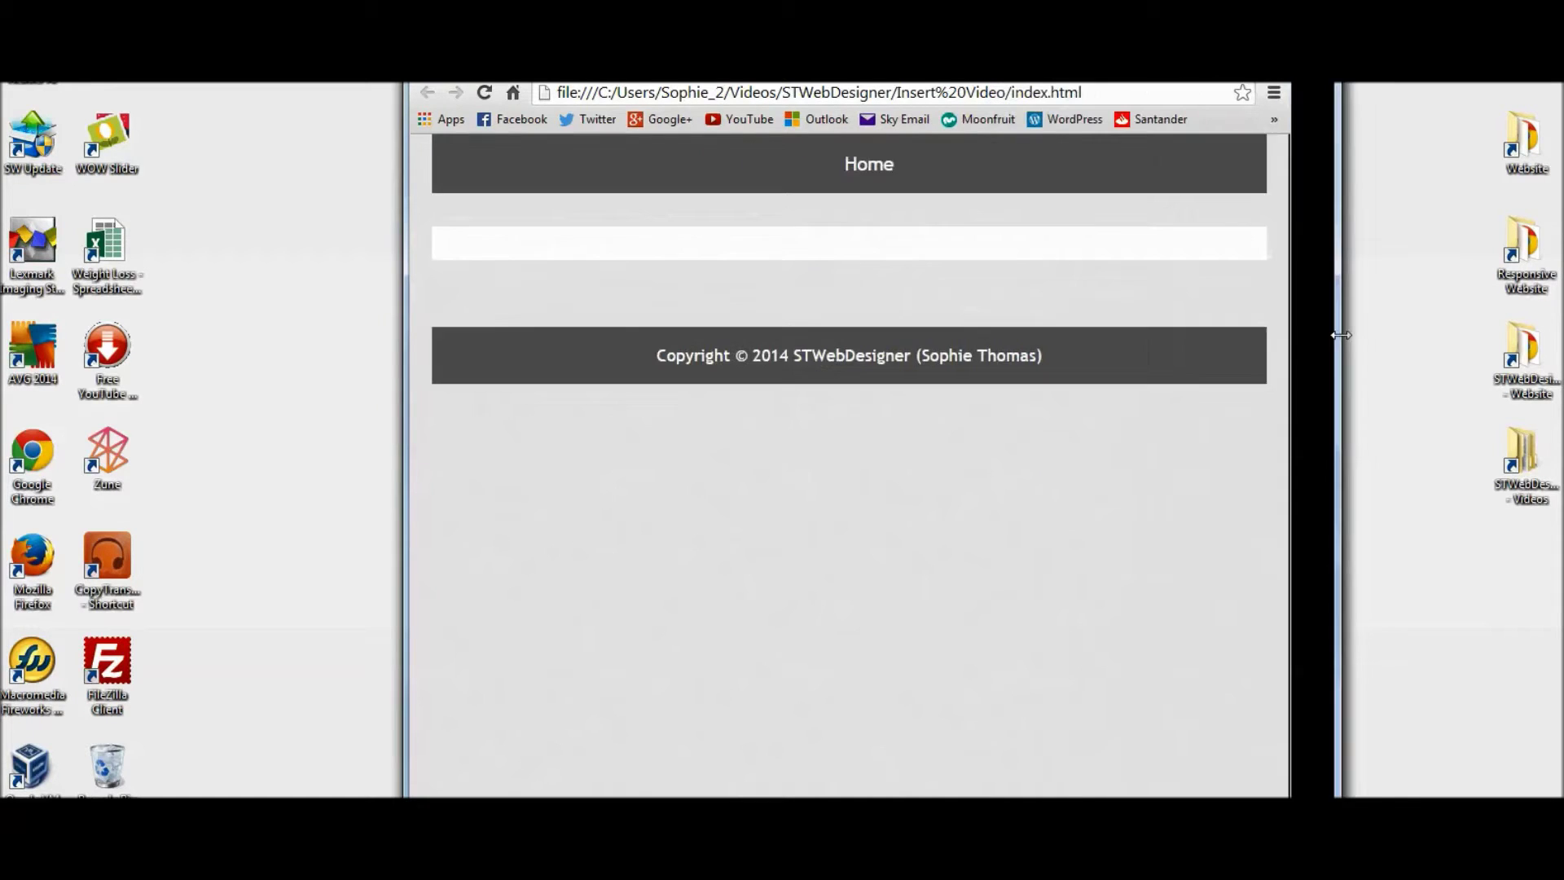
pyautogui.moveTo(1120, 362); pyautogui.dragTo(1388, 334)
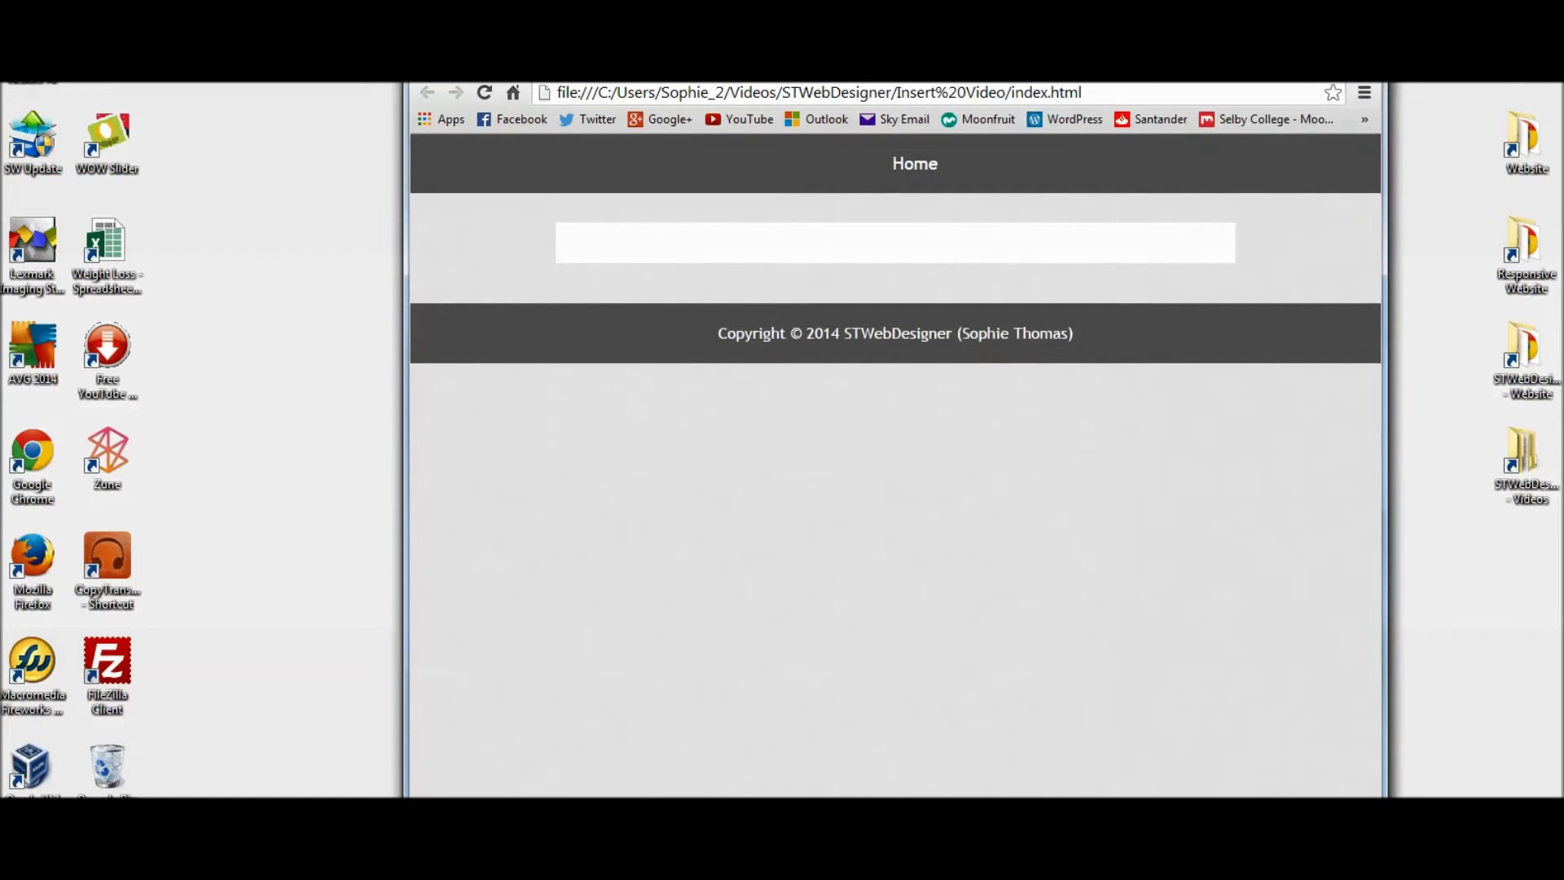
pyautogui.press('F11')
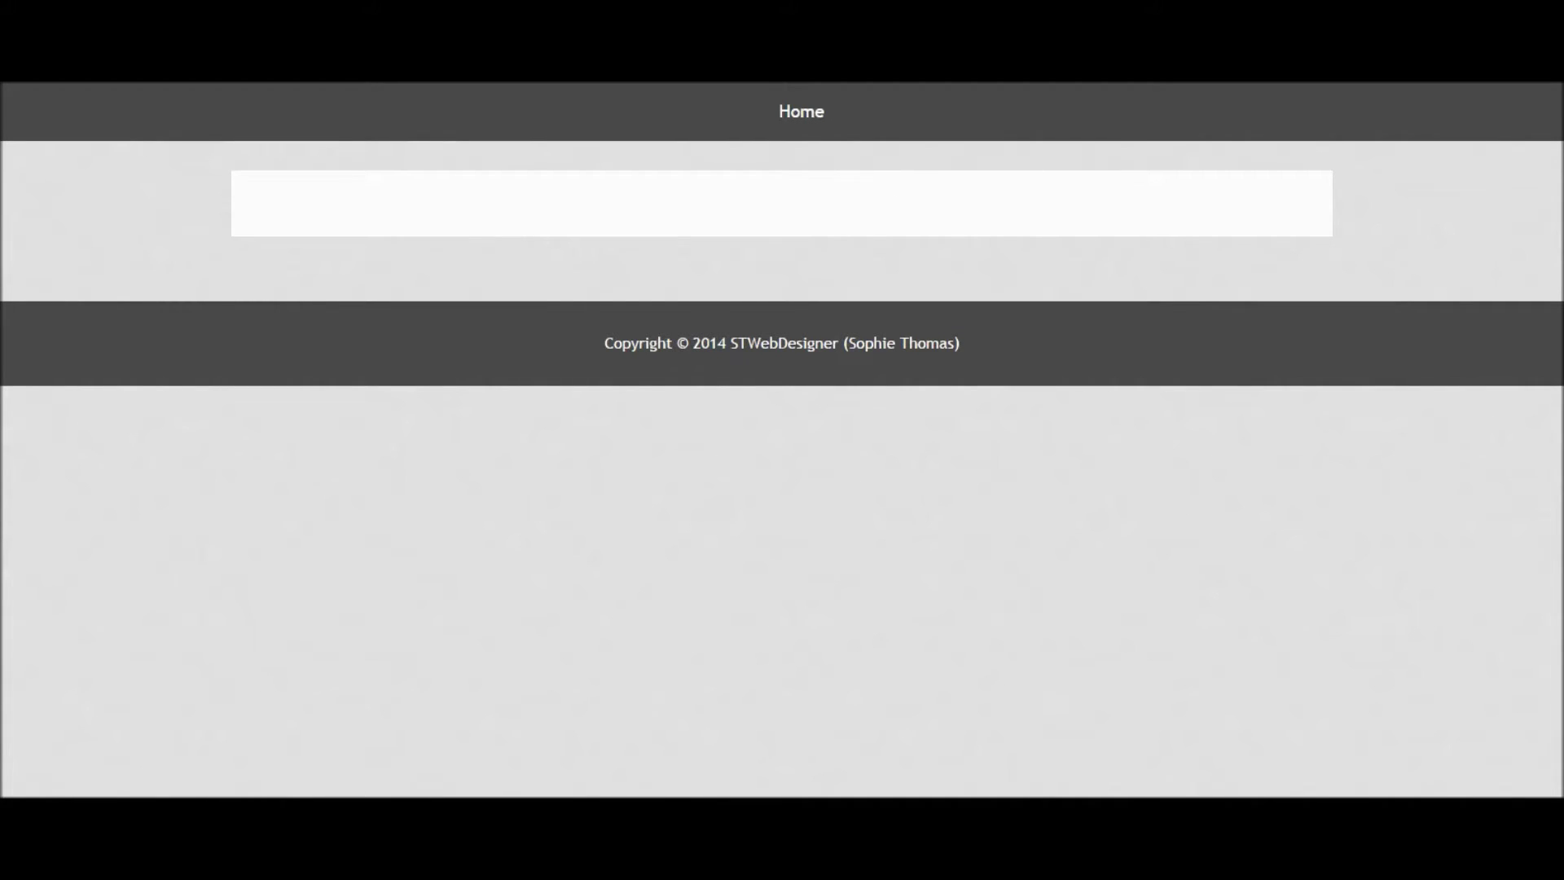
pyautogui.hotkey('alt', 'Tab')
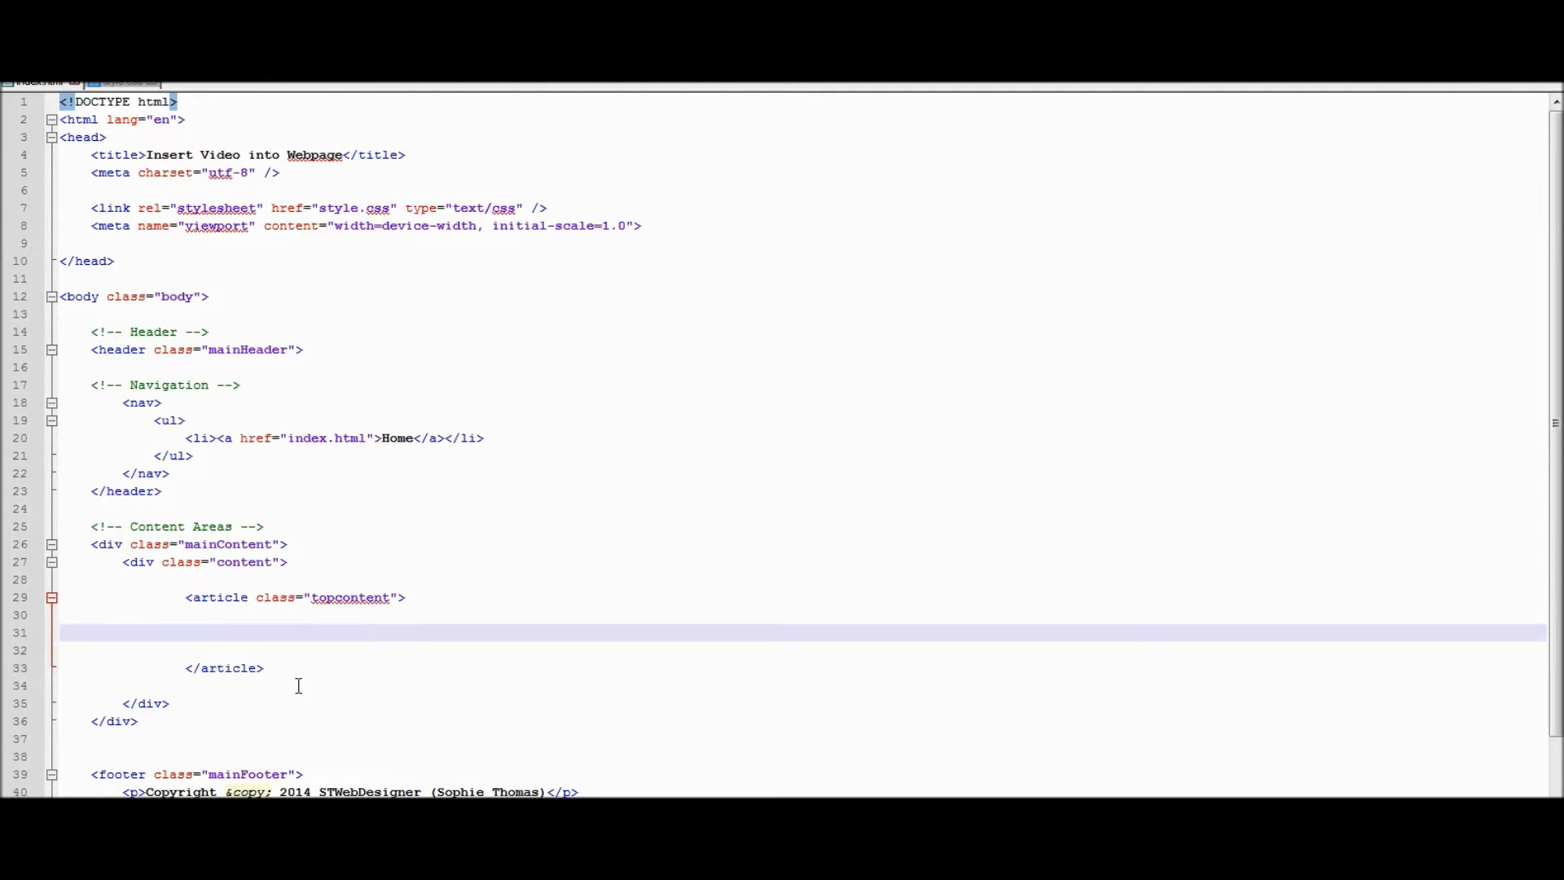
# Open an empty line between the video tags in the article block.
pyautogui.moveTo(267, 669); pyautogui.dragTo(183, 597)
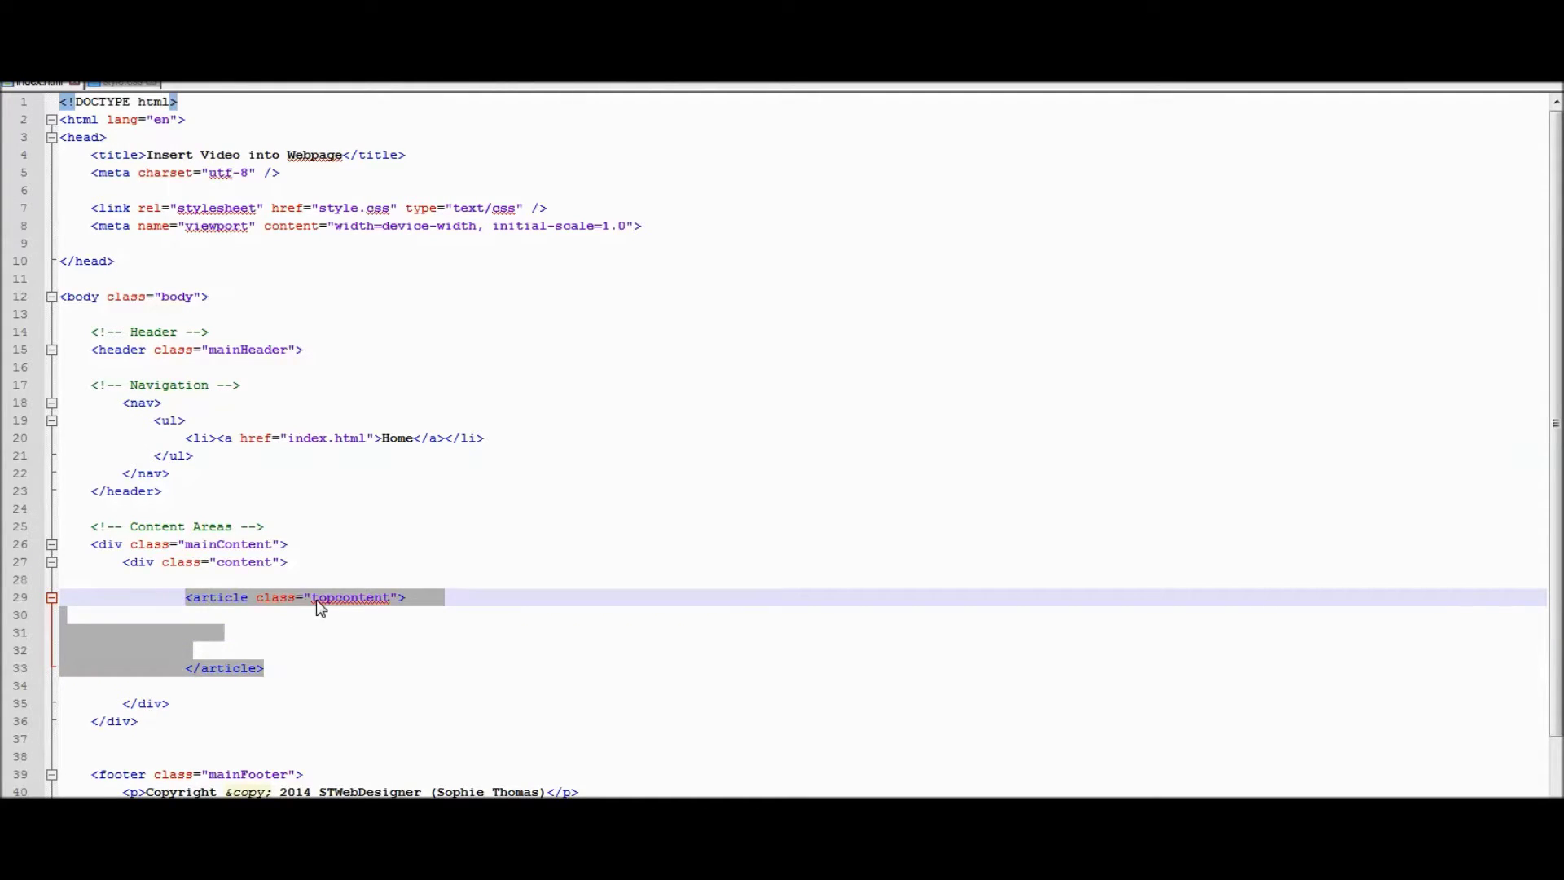
pyautogui.click(208, 631)
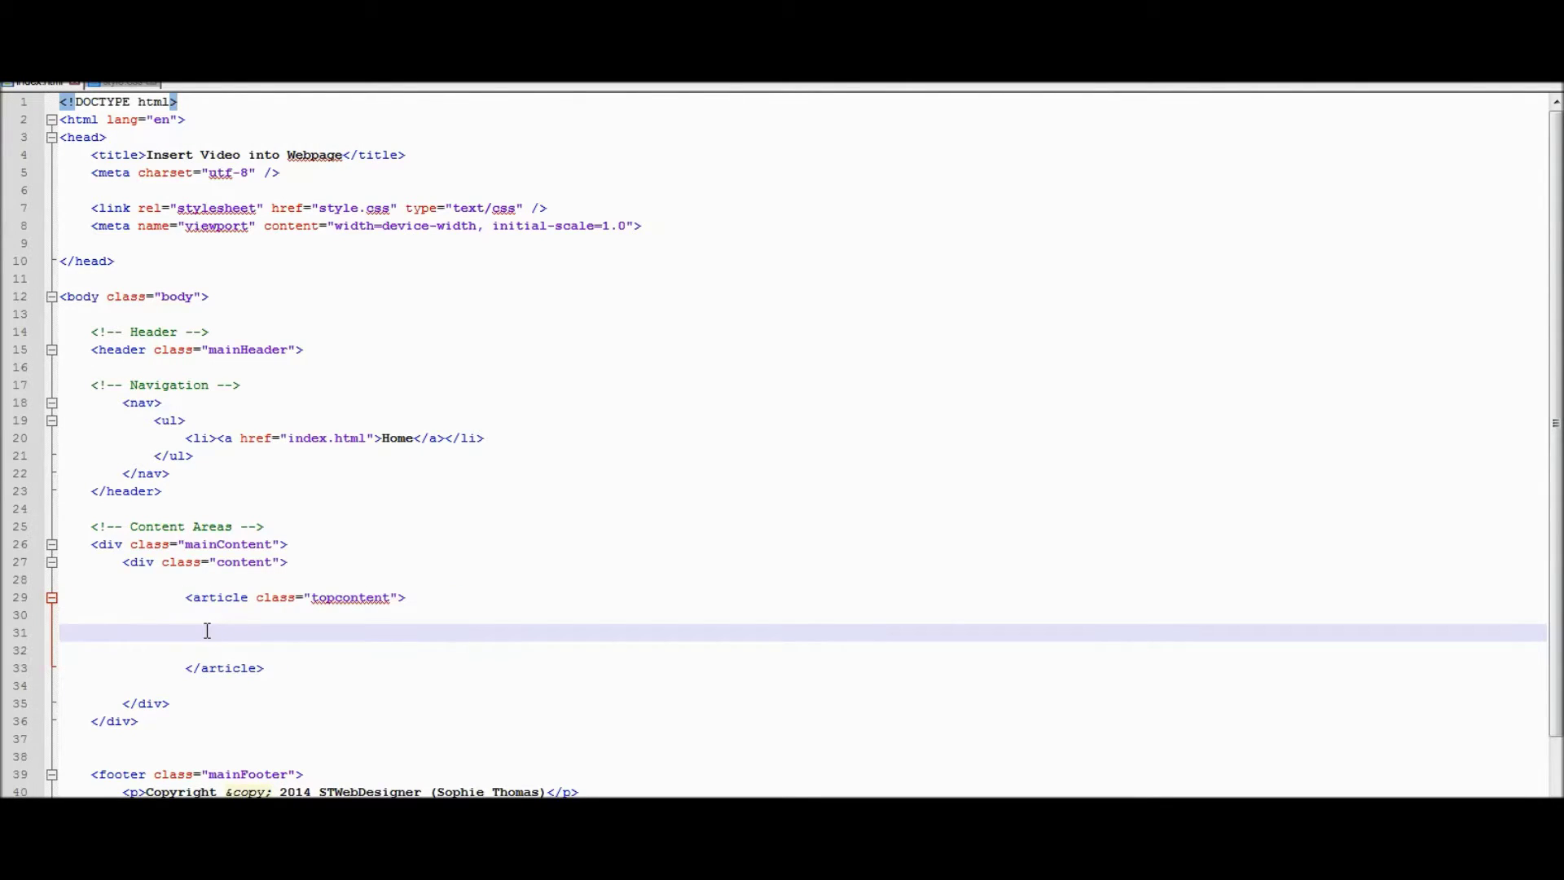
pyautogui.write('<video')
pyautogui.write('>')
pyautogui.press('Return')
pyautogui.press('Return')
pyautogui.write('</')
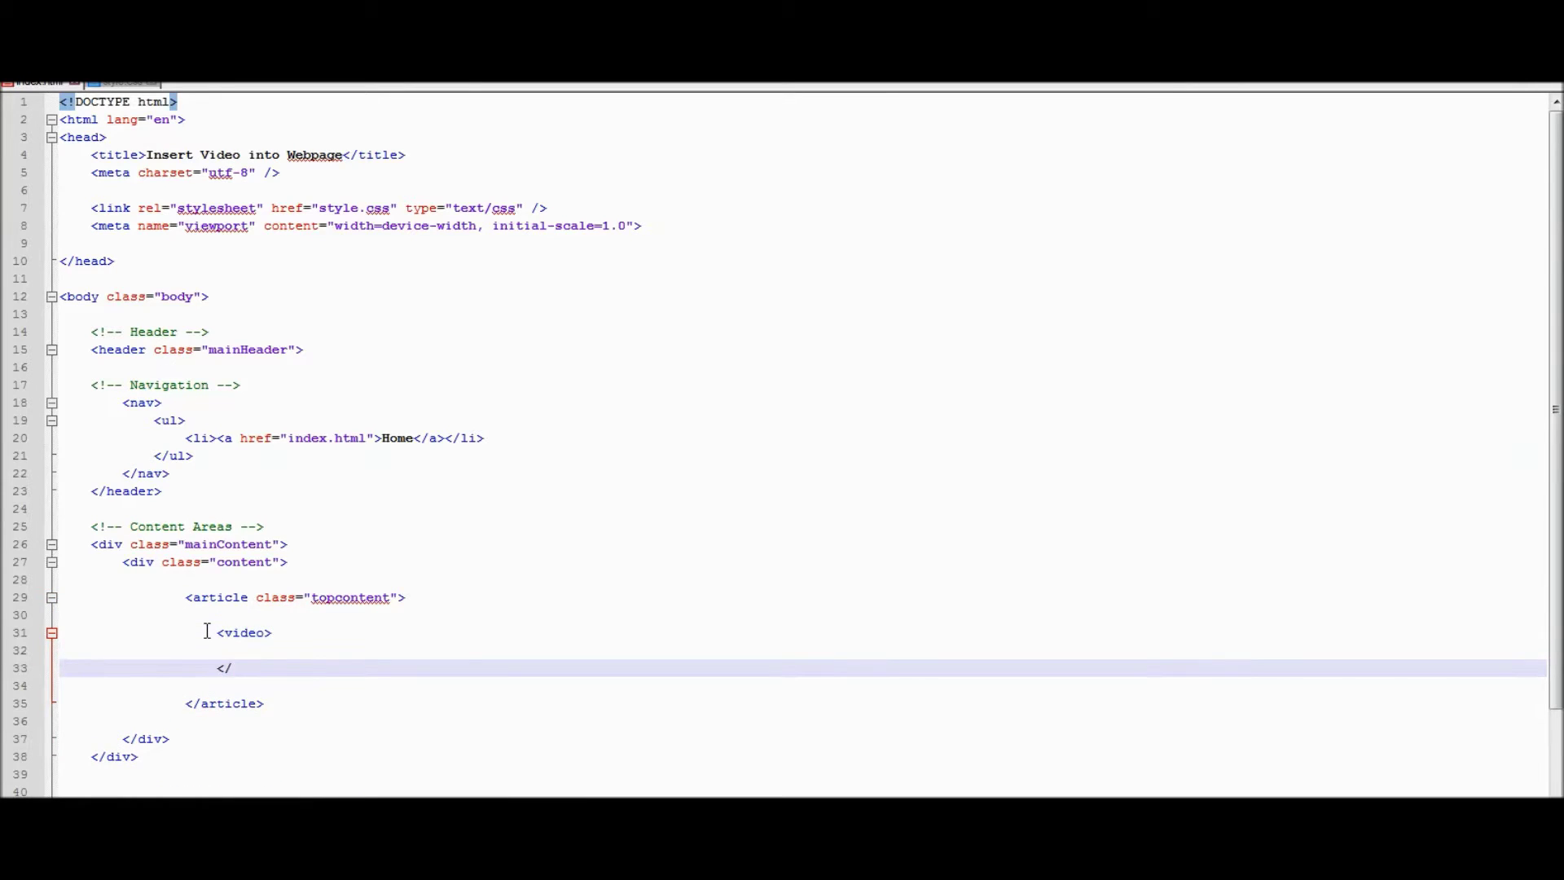
pyautogui.write('video>')
pyautogui.click(246, 633)
pyautogui.click(244, 651)
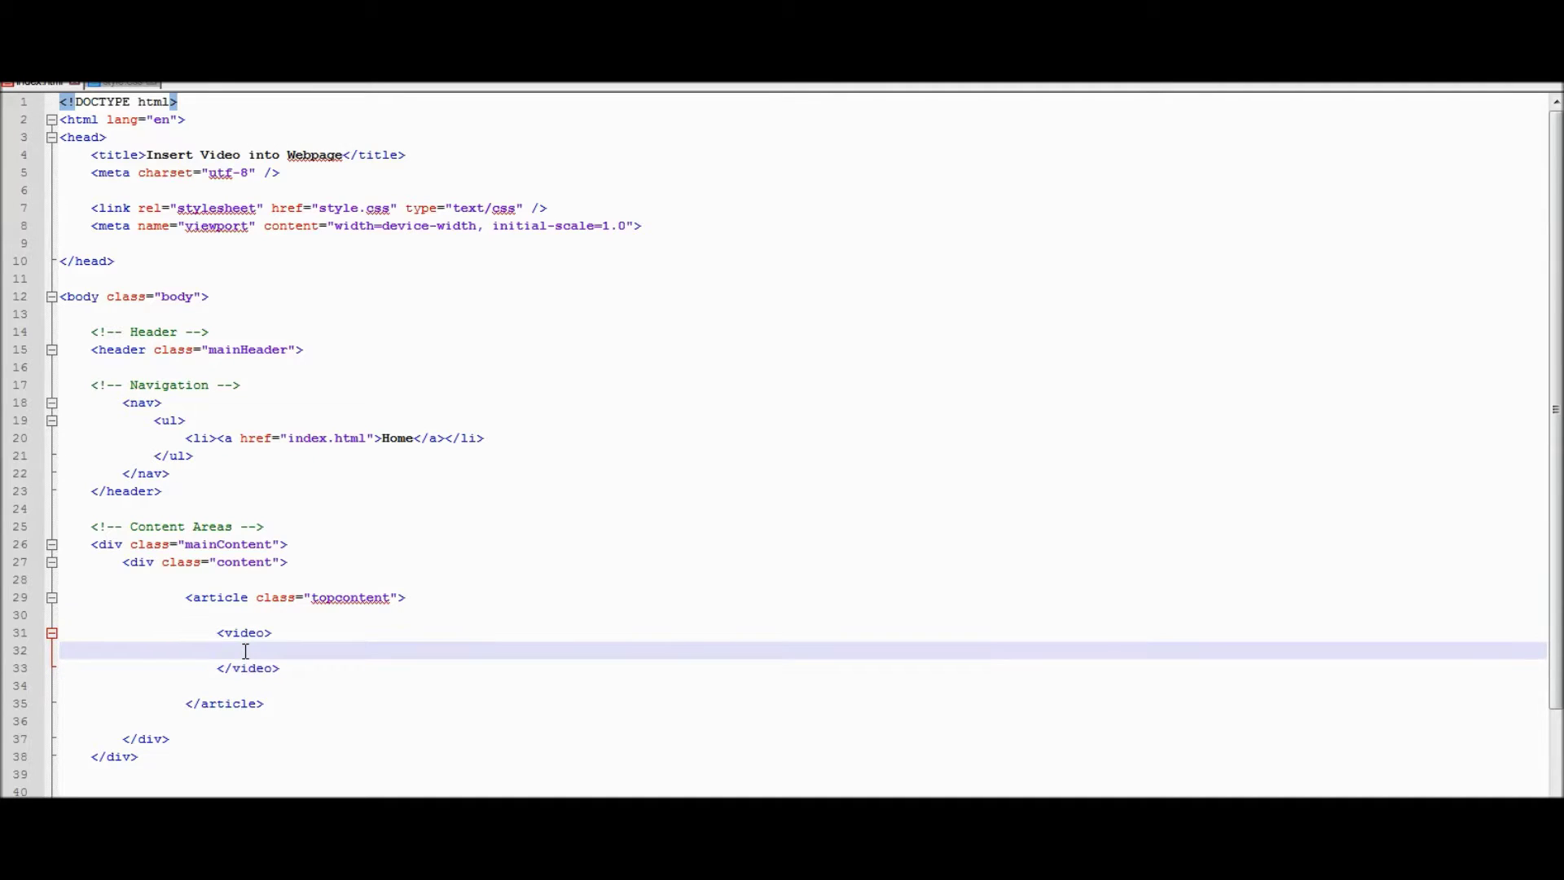
pyautogui.write('<source')
pyautogui.write(' src=')
pyautogui.write('"videos')
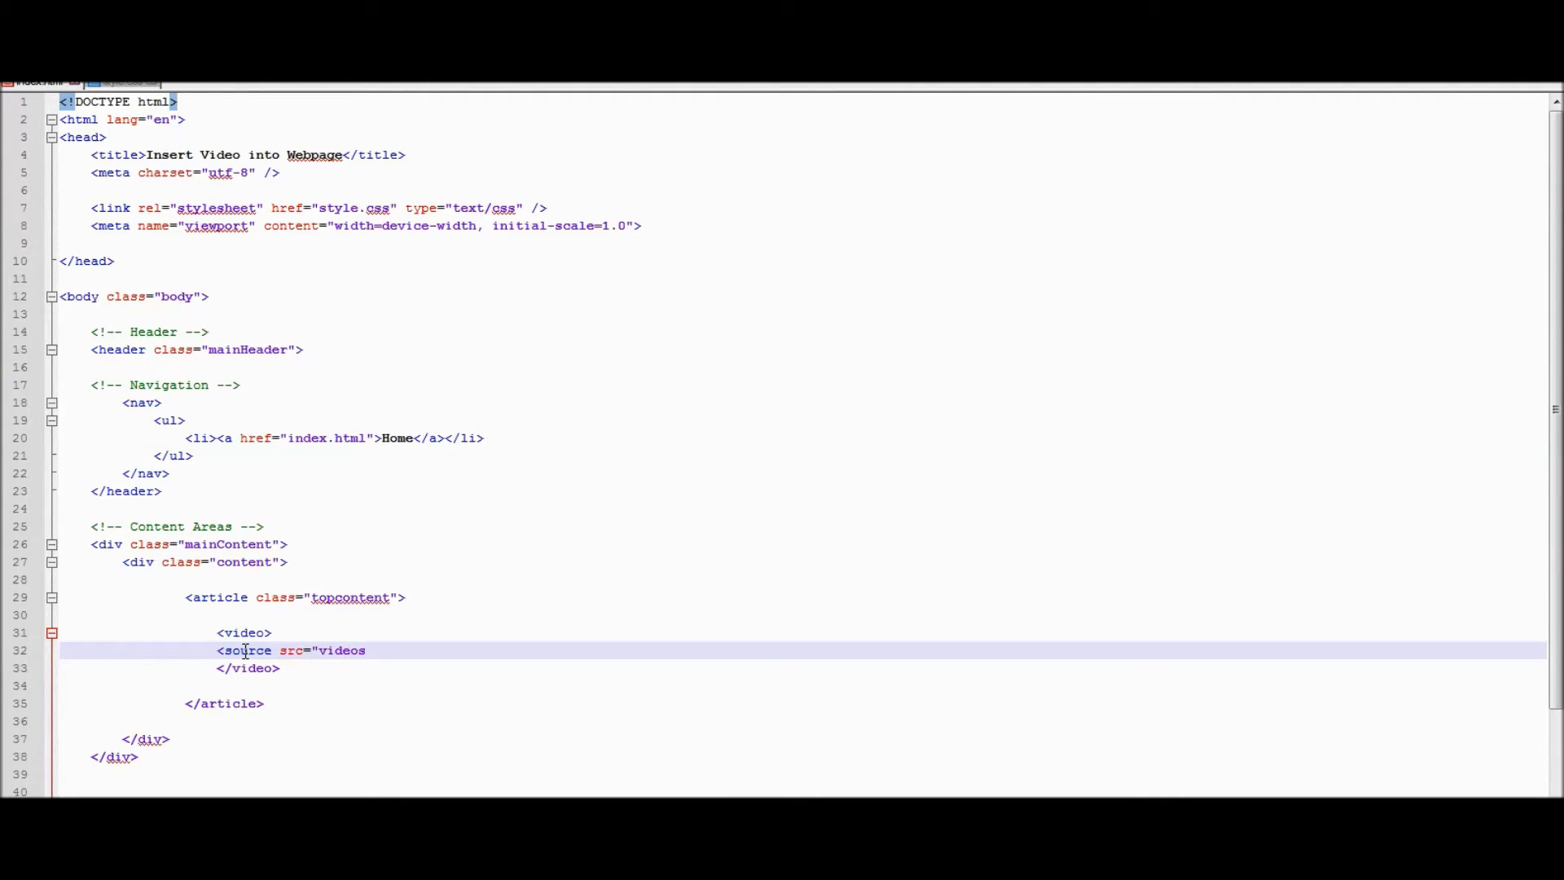
pyautogui.write('/intro')
pyautogui.write('.mp4')
pyautogui.write('"')
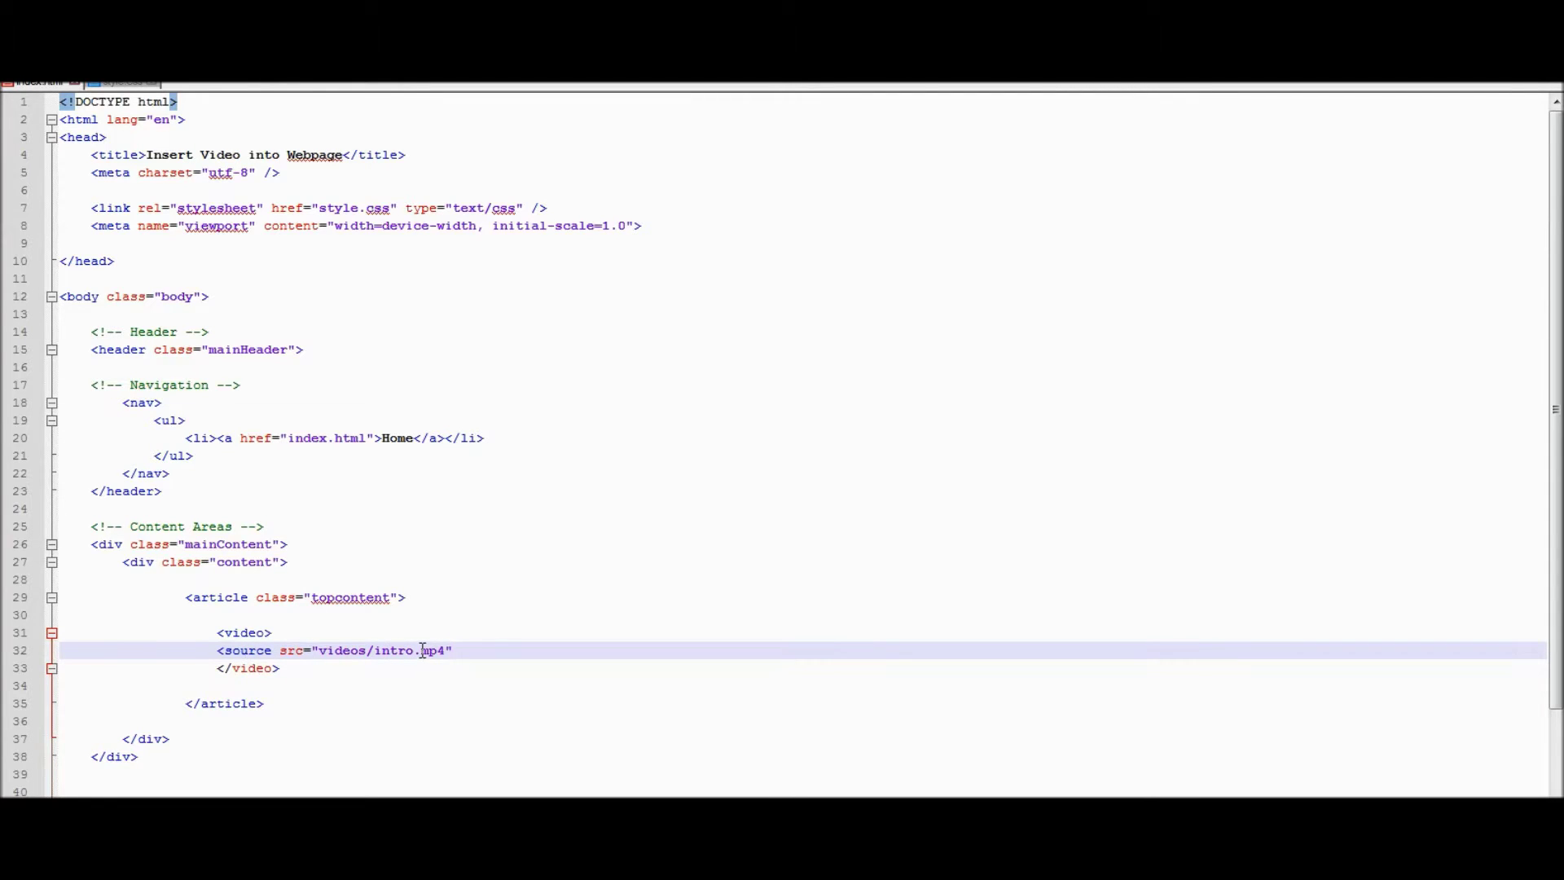
# After the intro.mp4 source line, add 'This browser does not display the video tag.'.
pyautogui.moveTo(421, 650); pyautogui.dragTo(449, 650)
pyautogui.click(462, 650)
pyautogui.write('pe=')
pyautogui.write('"video/mp')
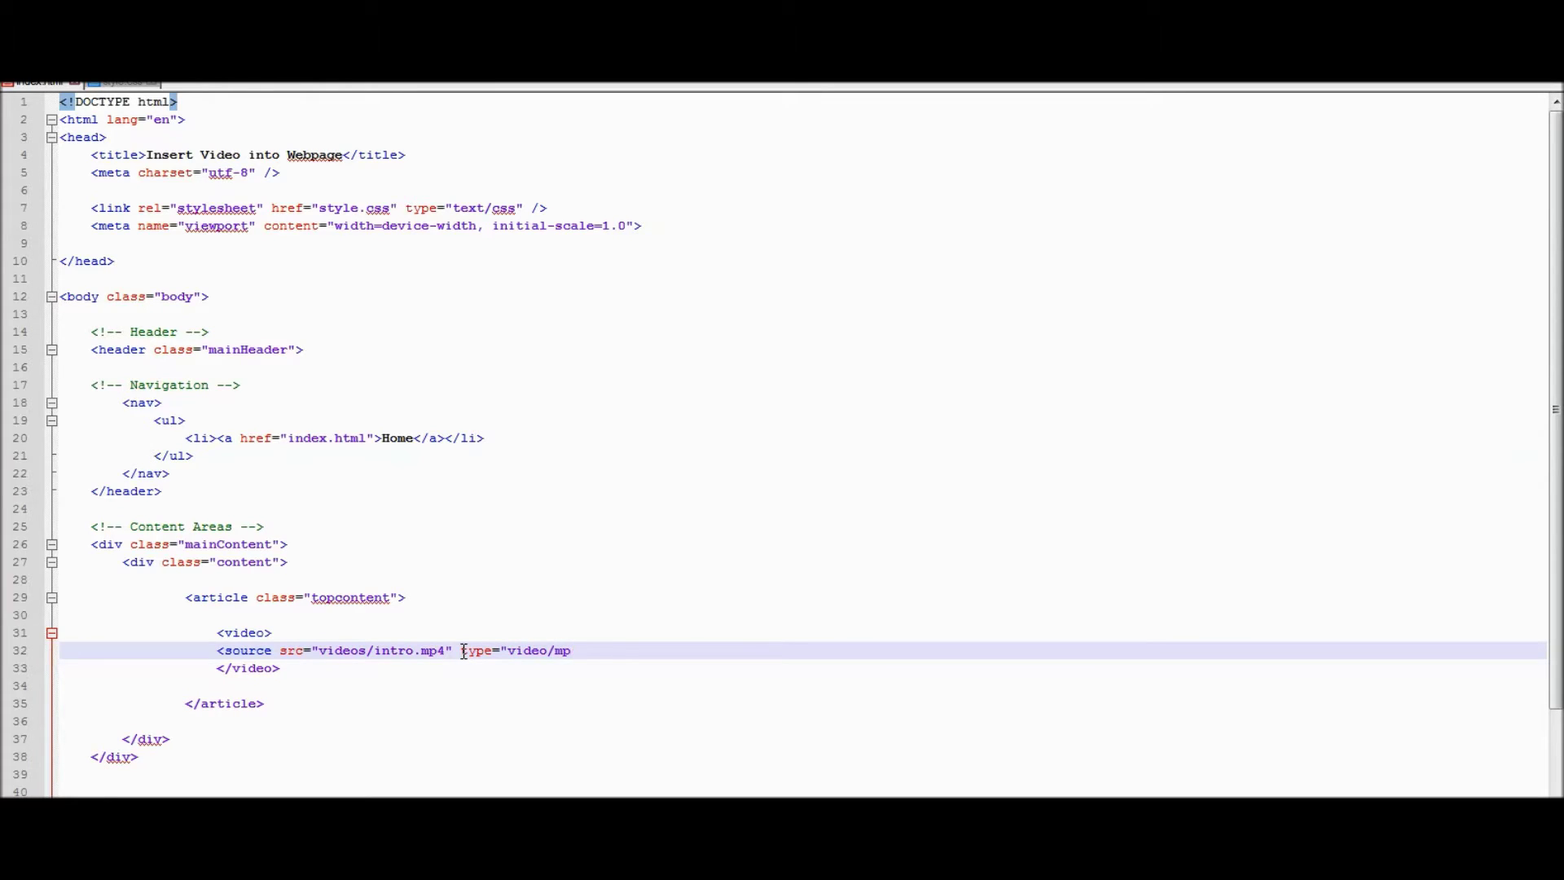
pyautogui.write('4">')
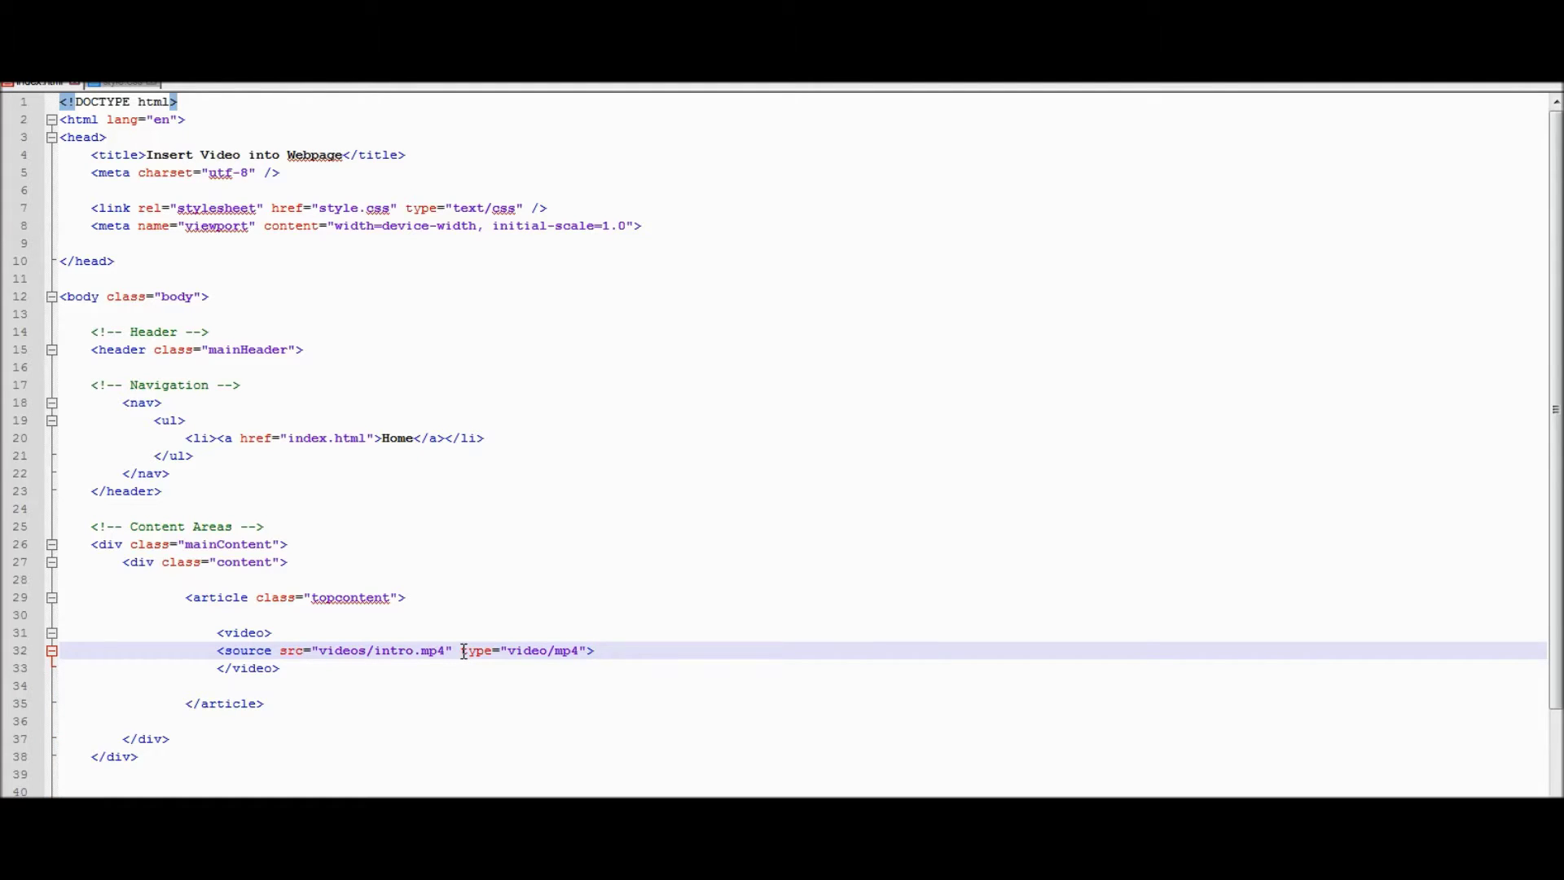
pyautogui.press('Return')
pyautogui.write('This b')
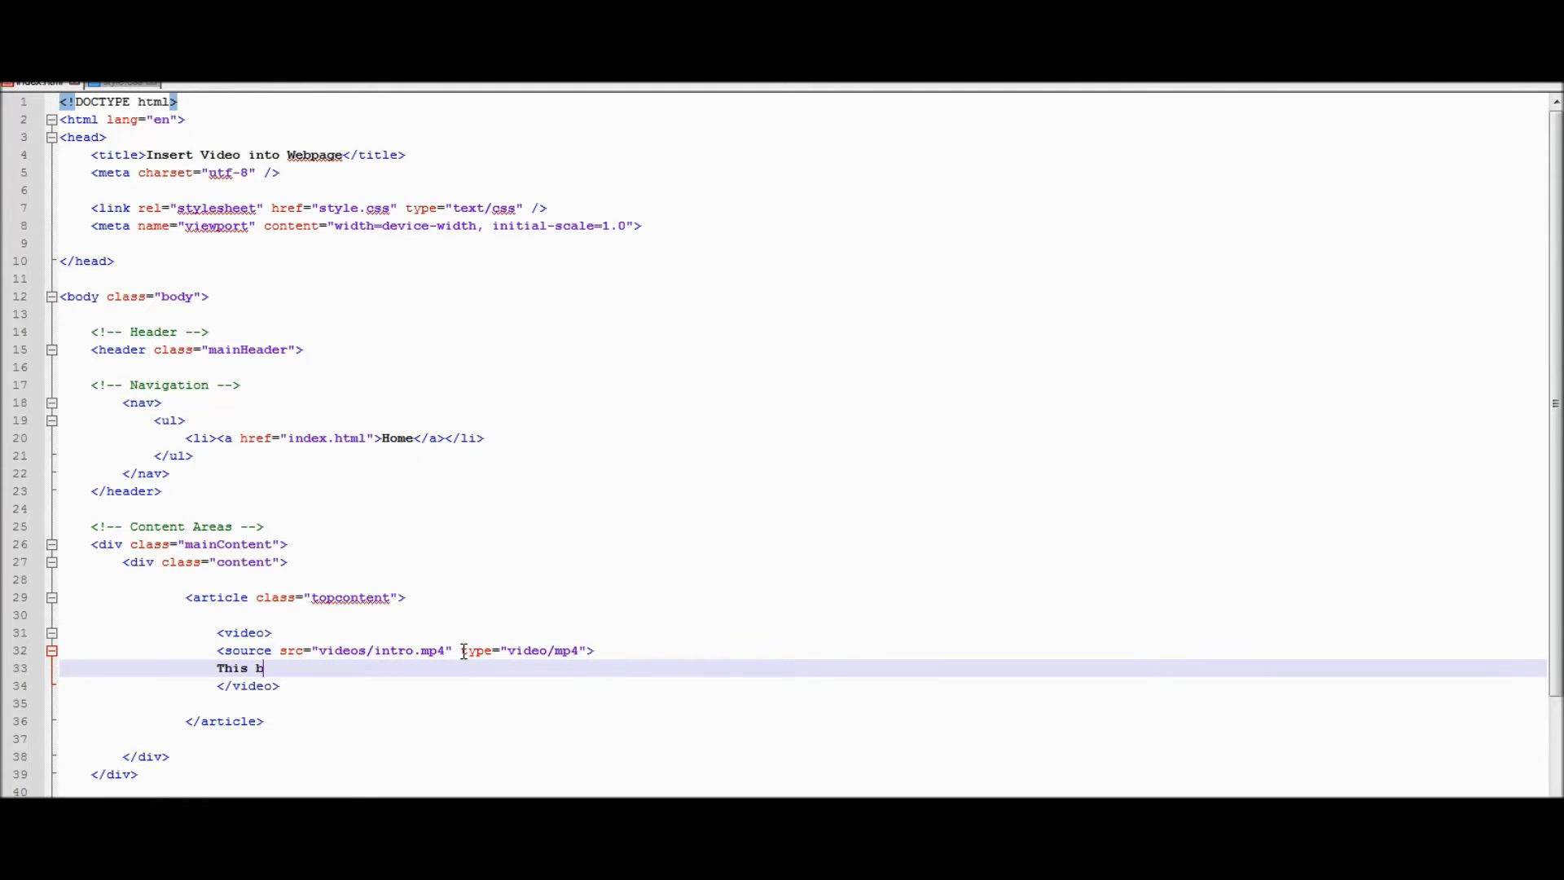
pyautogui.write('rowser does not display the ')
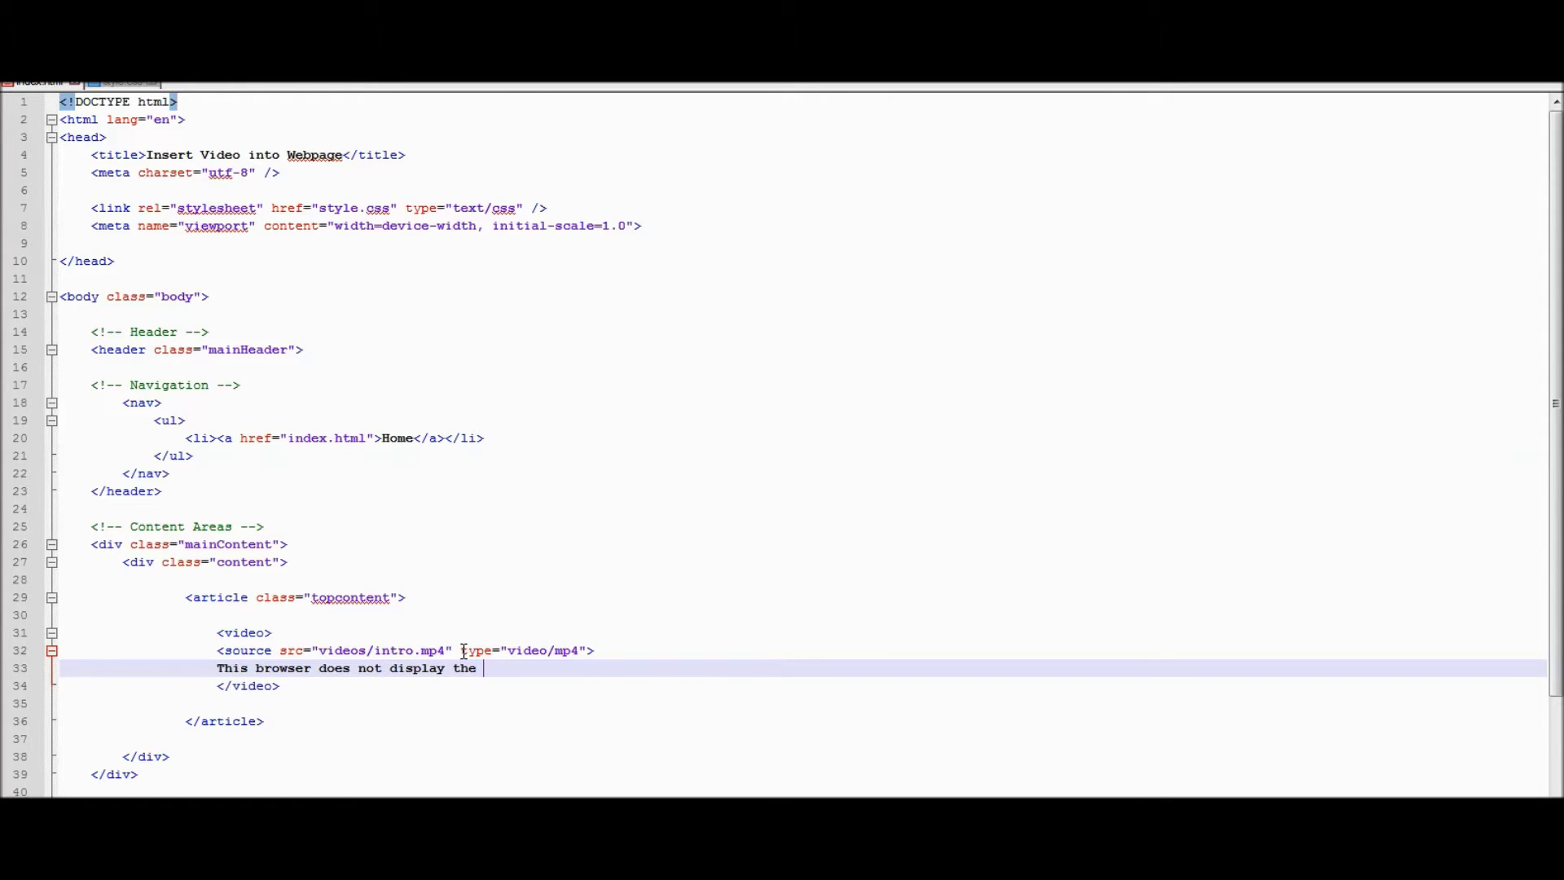
pyautogui.write('video ')
pyautogui.write('tag.')
pyautogui.press('Down')
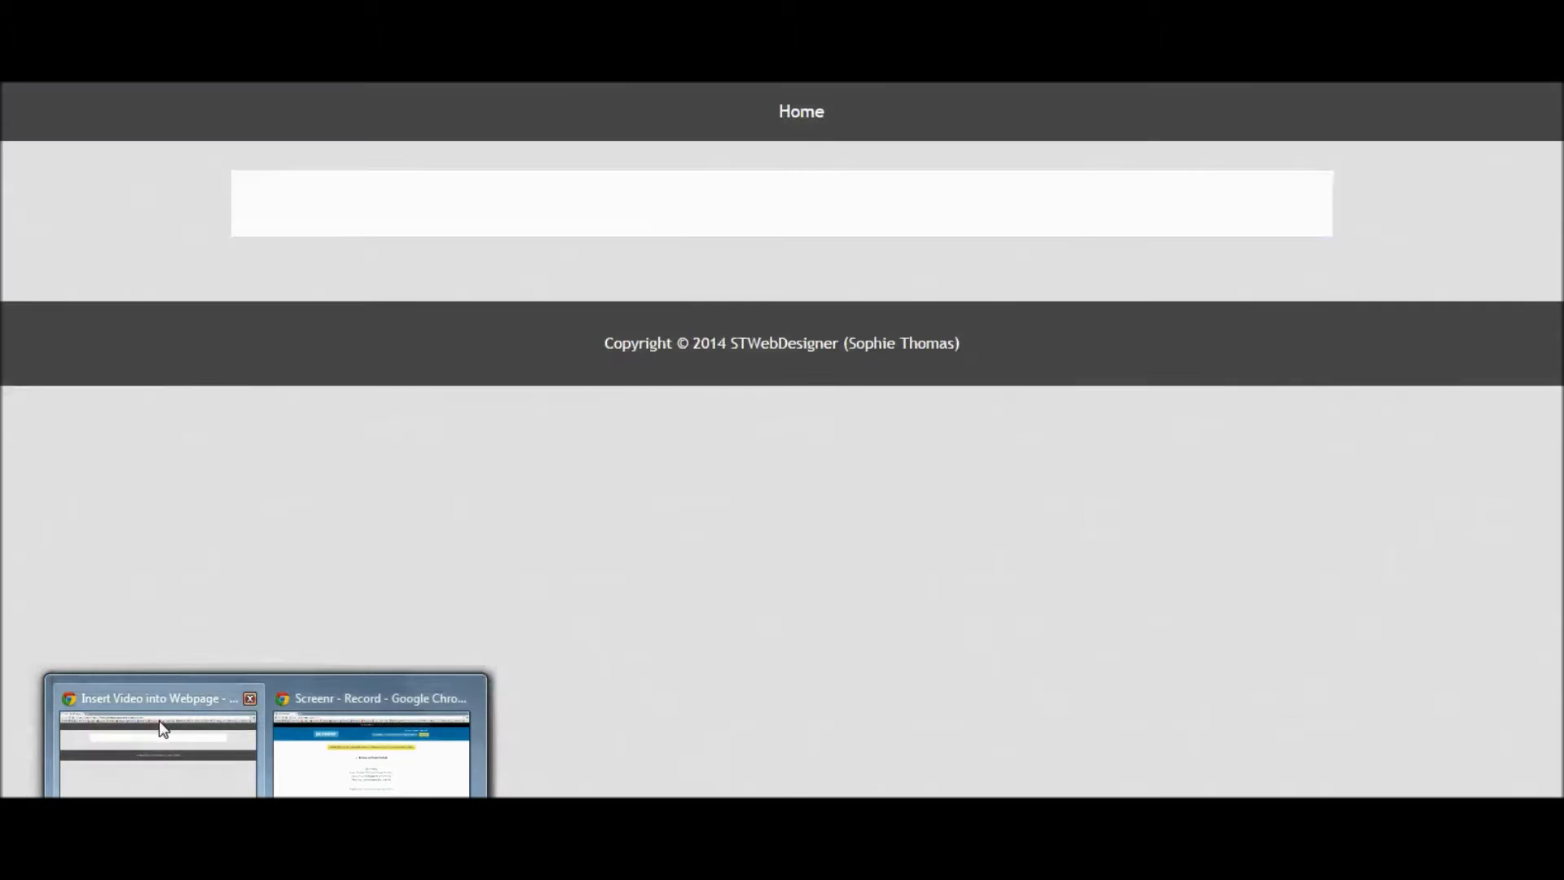
# Check the intro video inside the white content box in Chrome, then return to the source.
pyautogui.click(158, 720)
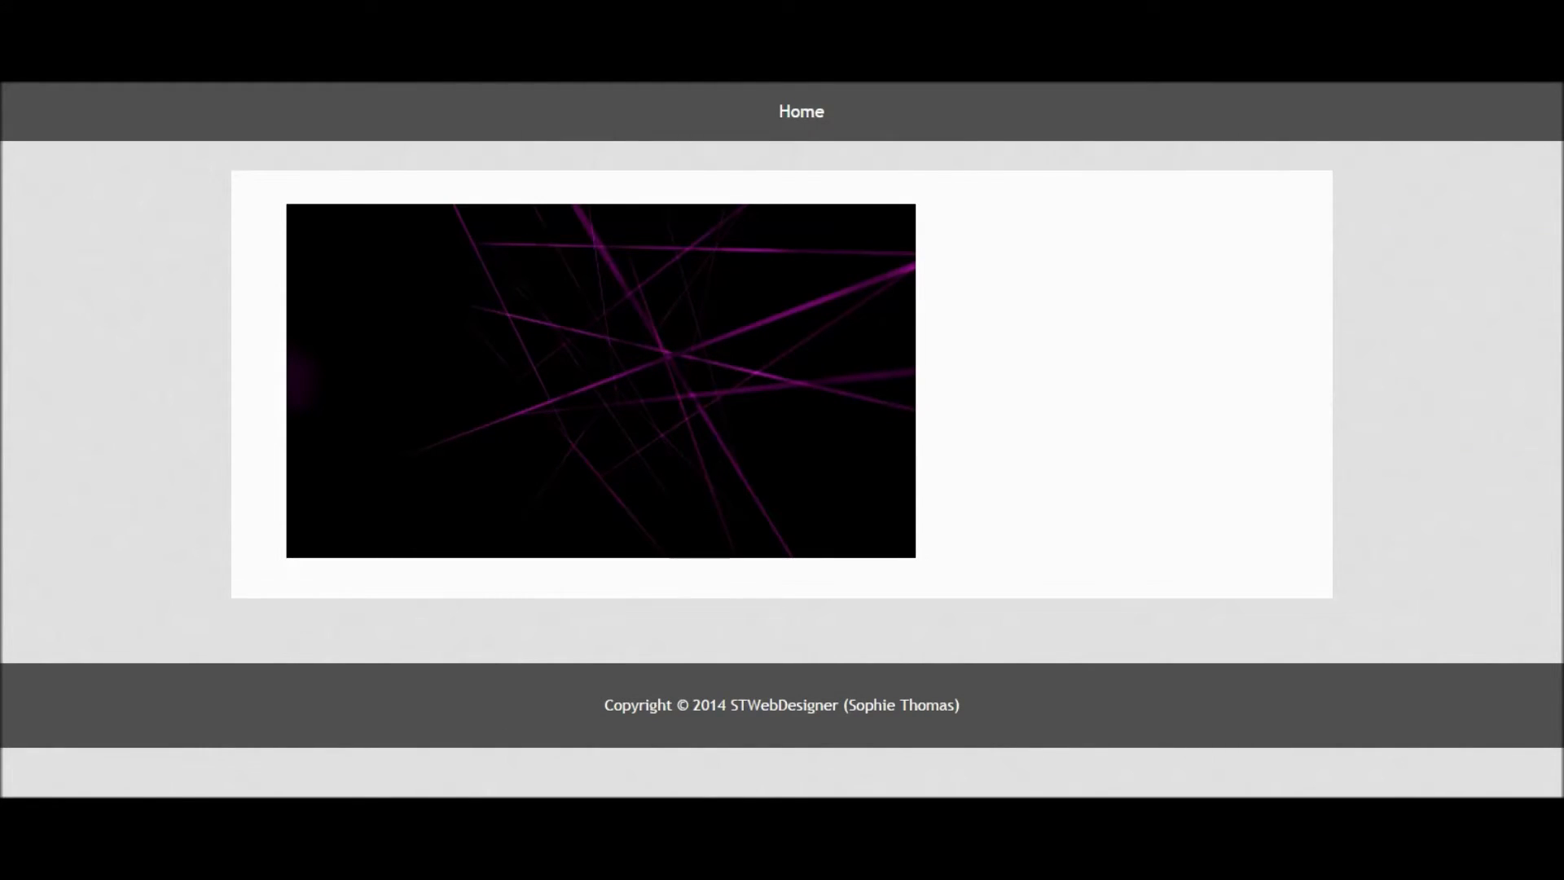
pyautogui.hotkey('alt', 'Tab')
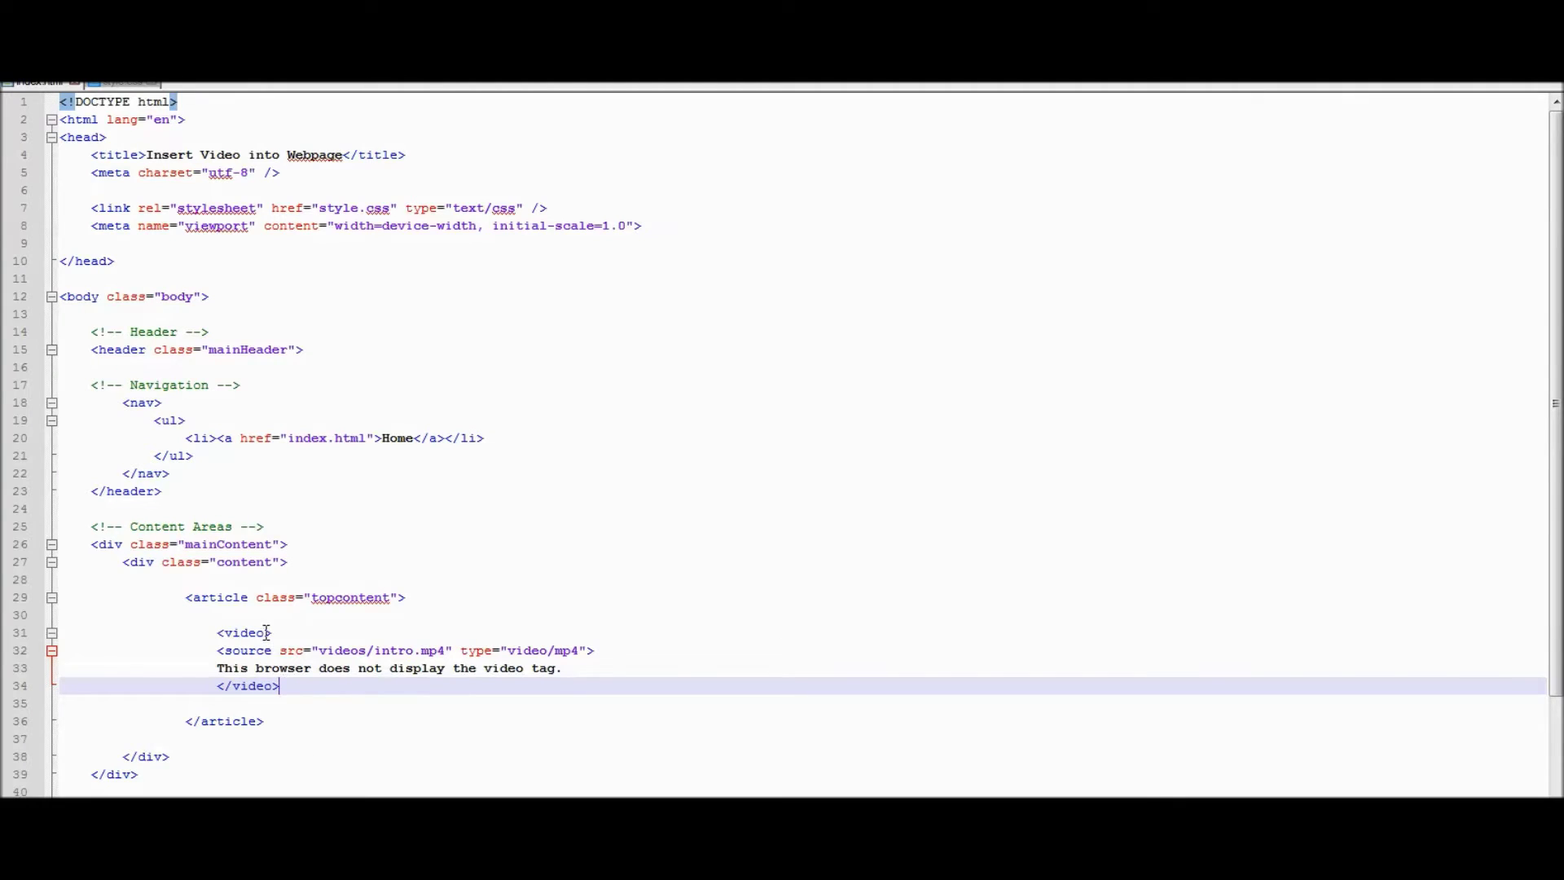
# Add 'controls' to the video tag and play the intro in Chrome using its controls.
pyautogui.click(268, 631)
pyautogui.write('con')
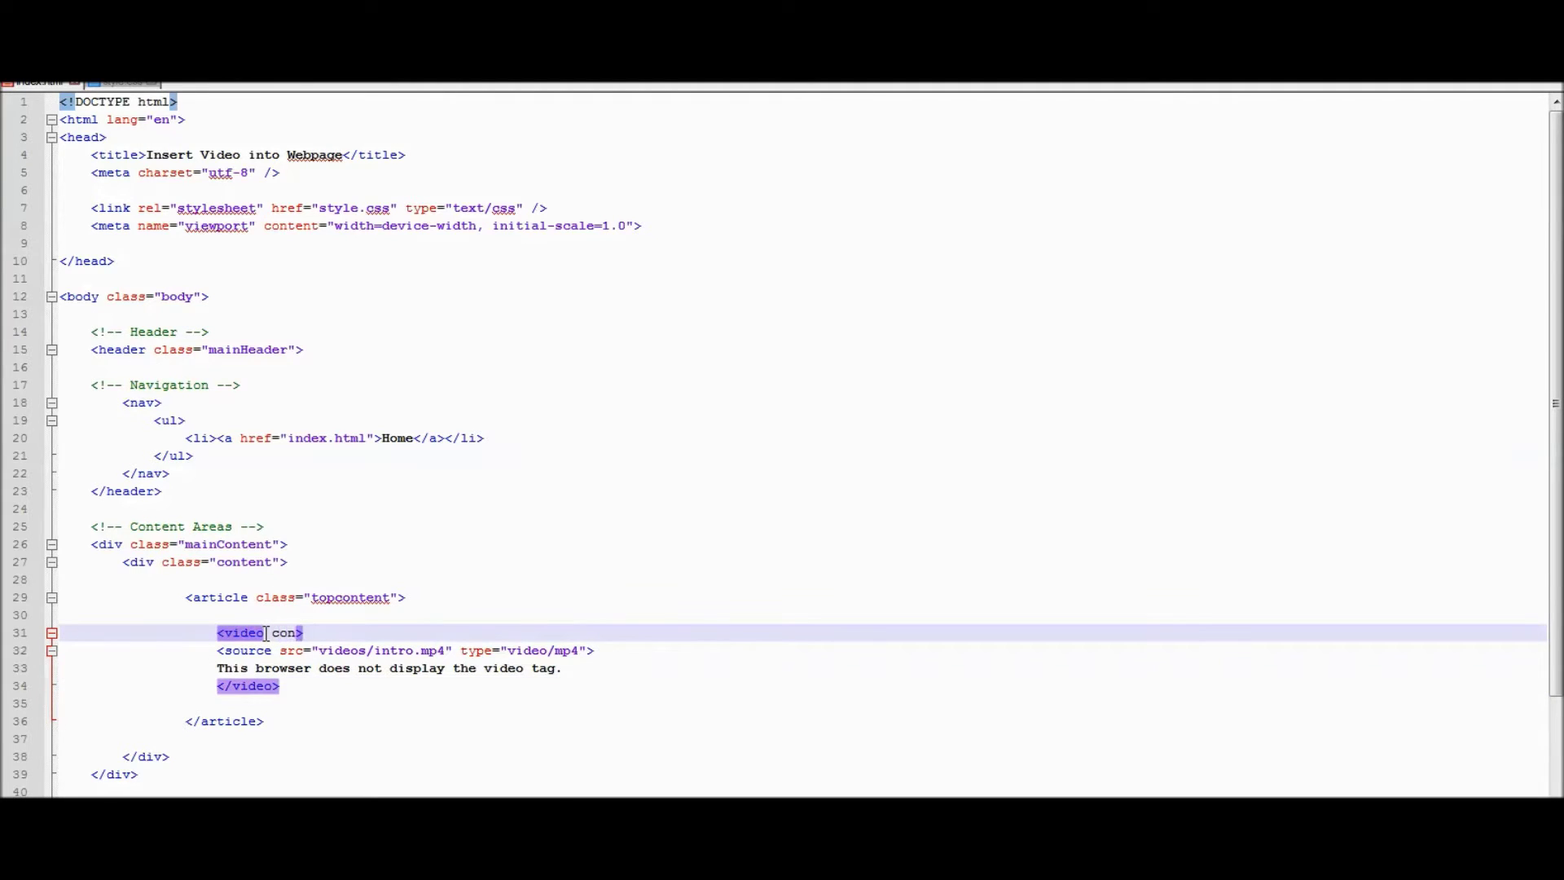
pyautogui.write('trols')
pyautogui.click(375, 757)
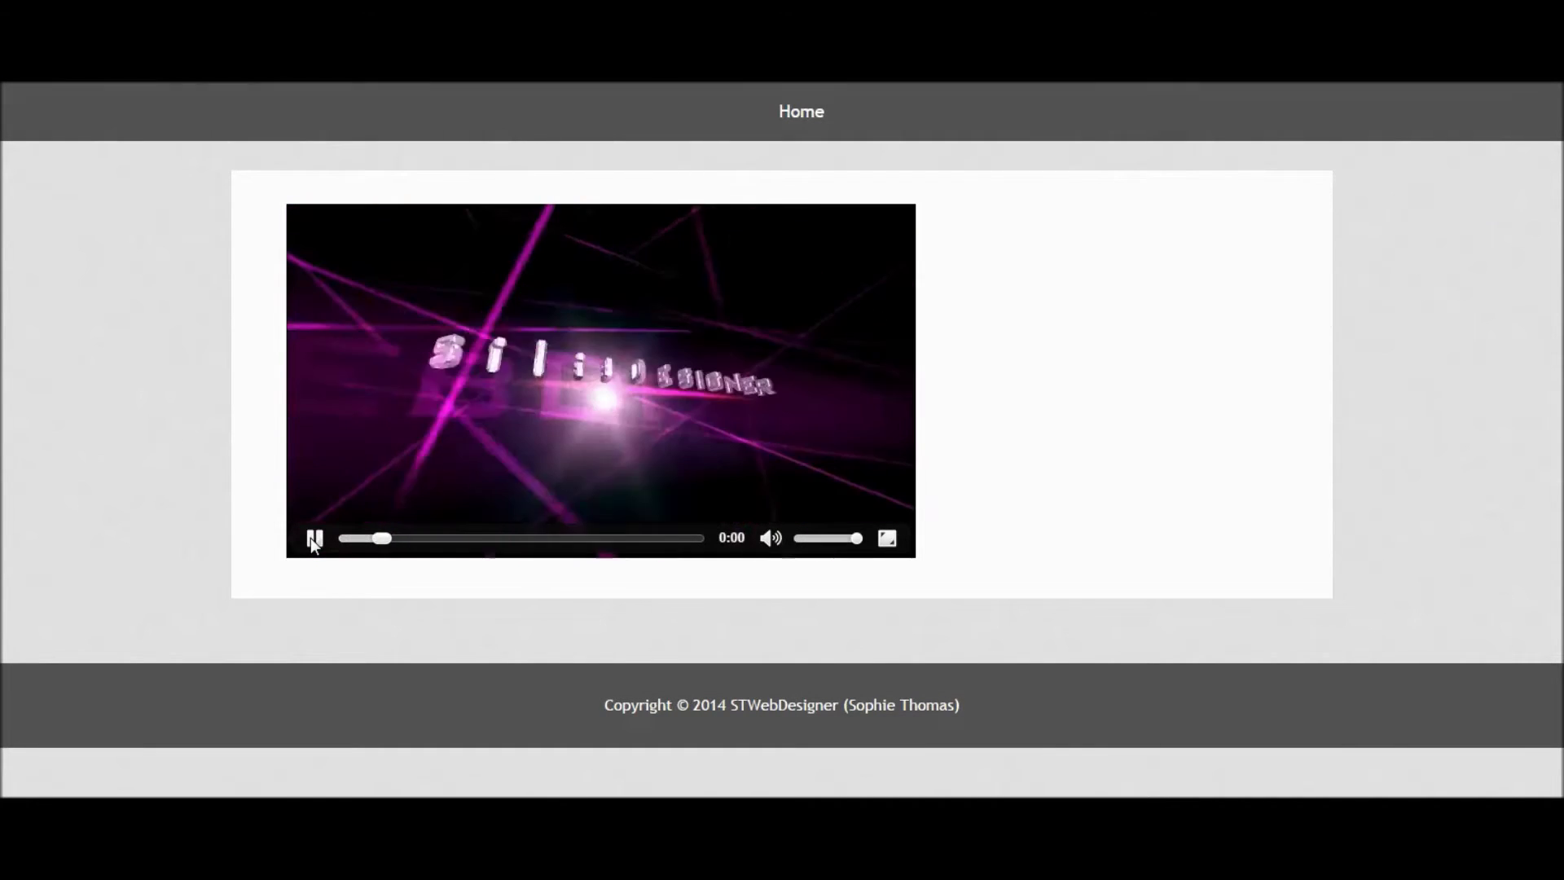
pyautogui.click(314, 539)
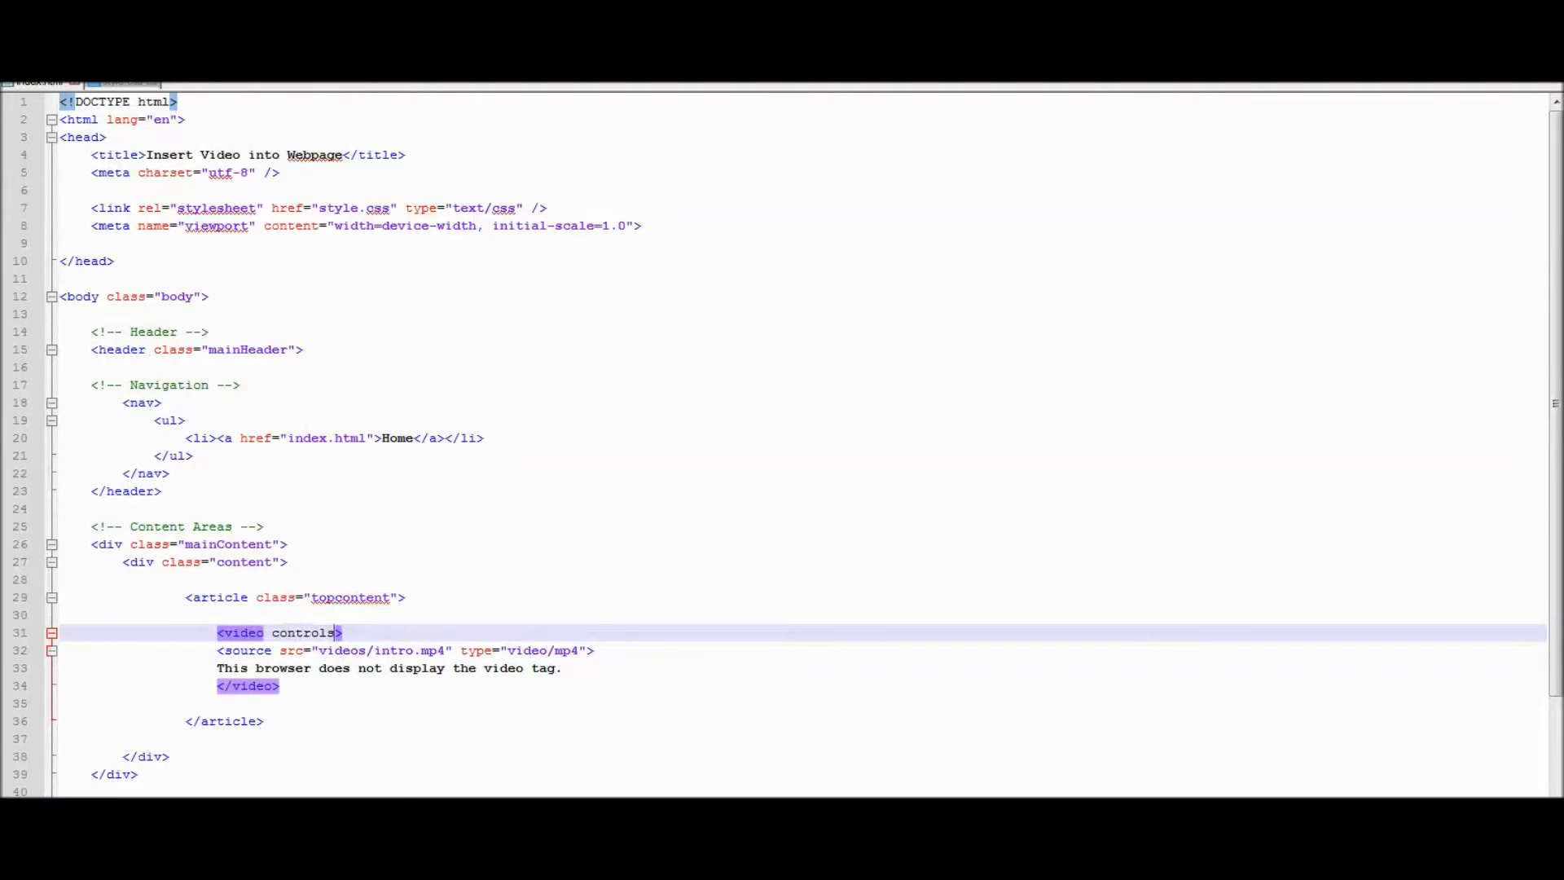
pyautogui.write('autop')
pyautogui.write('lay')
# Add 'autoplay' and 'loop' after 'controls' in the video tag, then preview in Chrome.
pyautogui.click(366, 733)
pyautogui.write('loop')
# Reload the page in Chrome, watch the intro autoplay and loop, and pause it at 0:03.
pyautogui.click(156, 734)
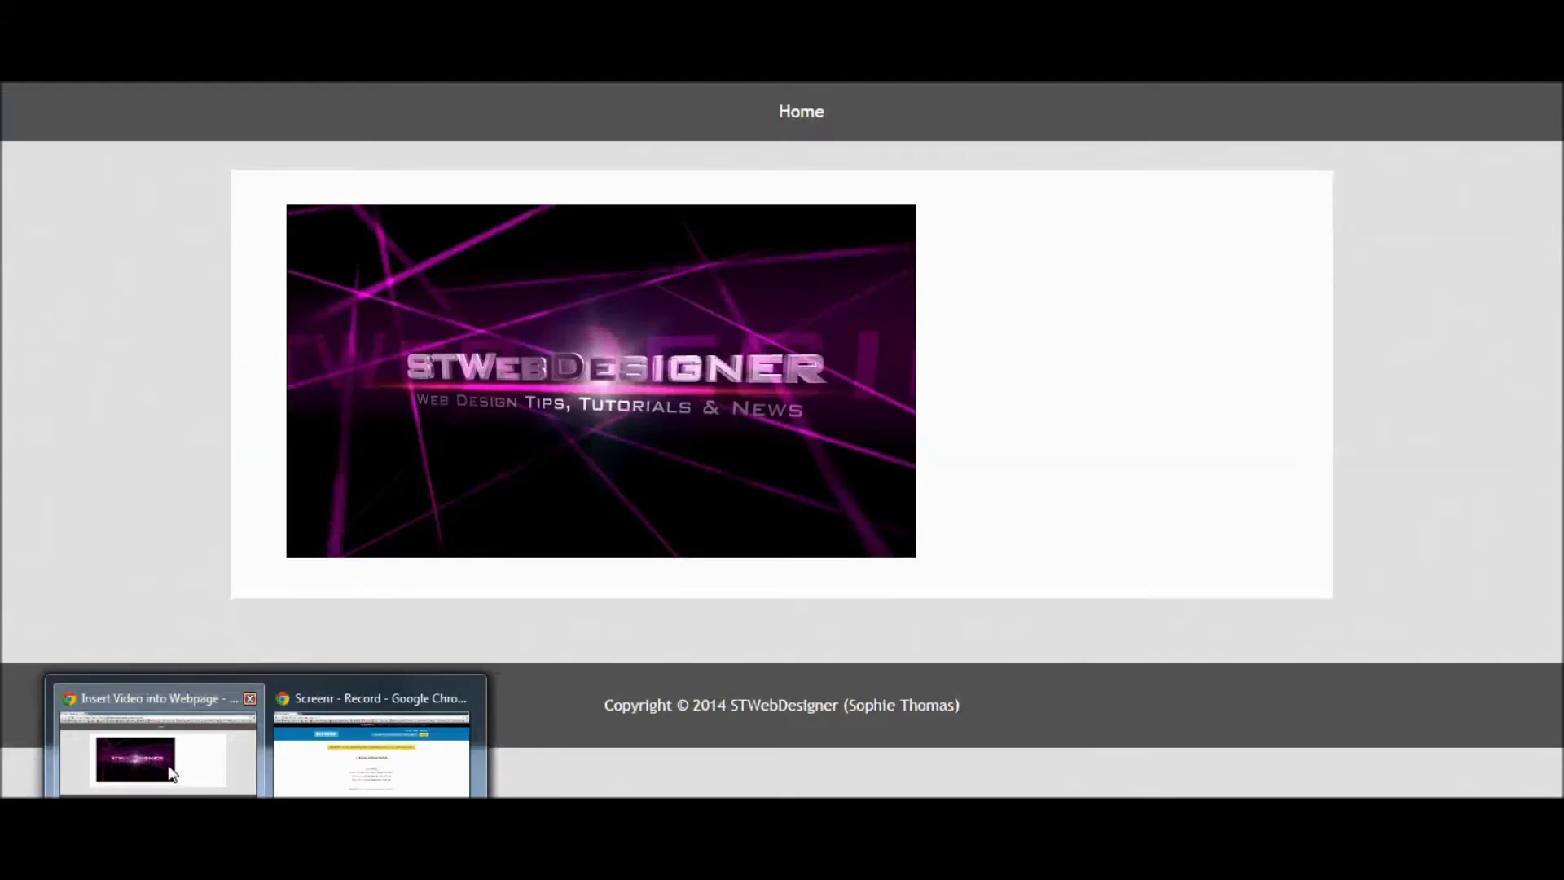
pyautogui.press('F5')
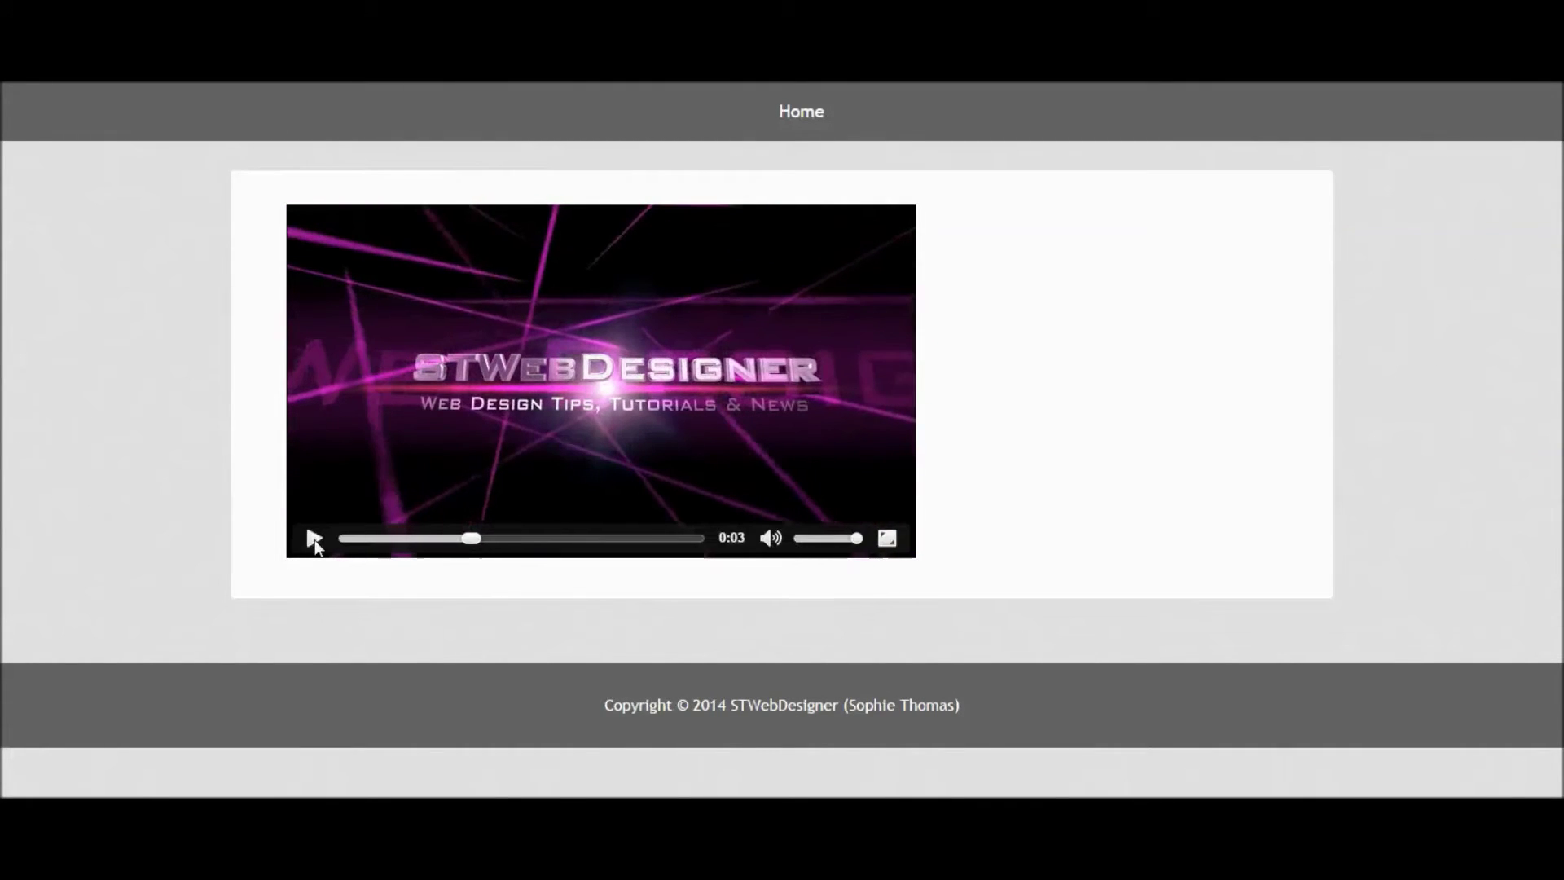
pyautogui.click(314, 540)
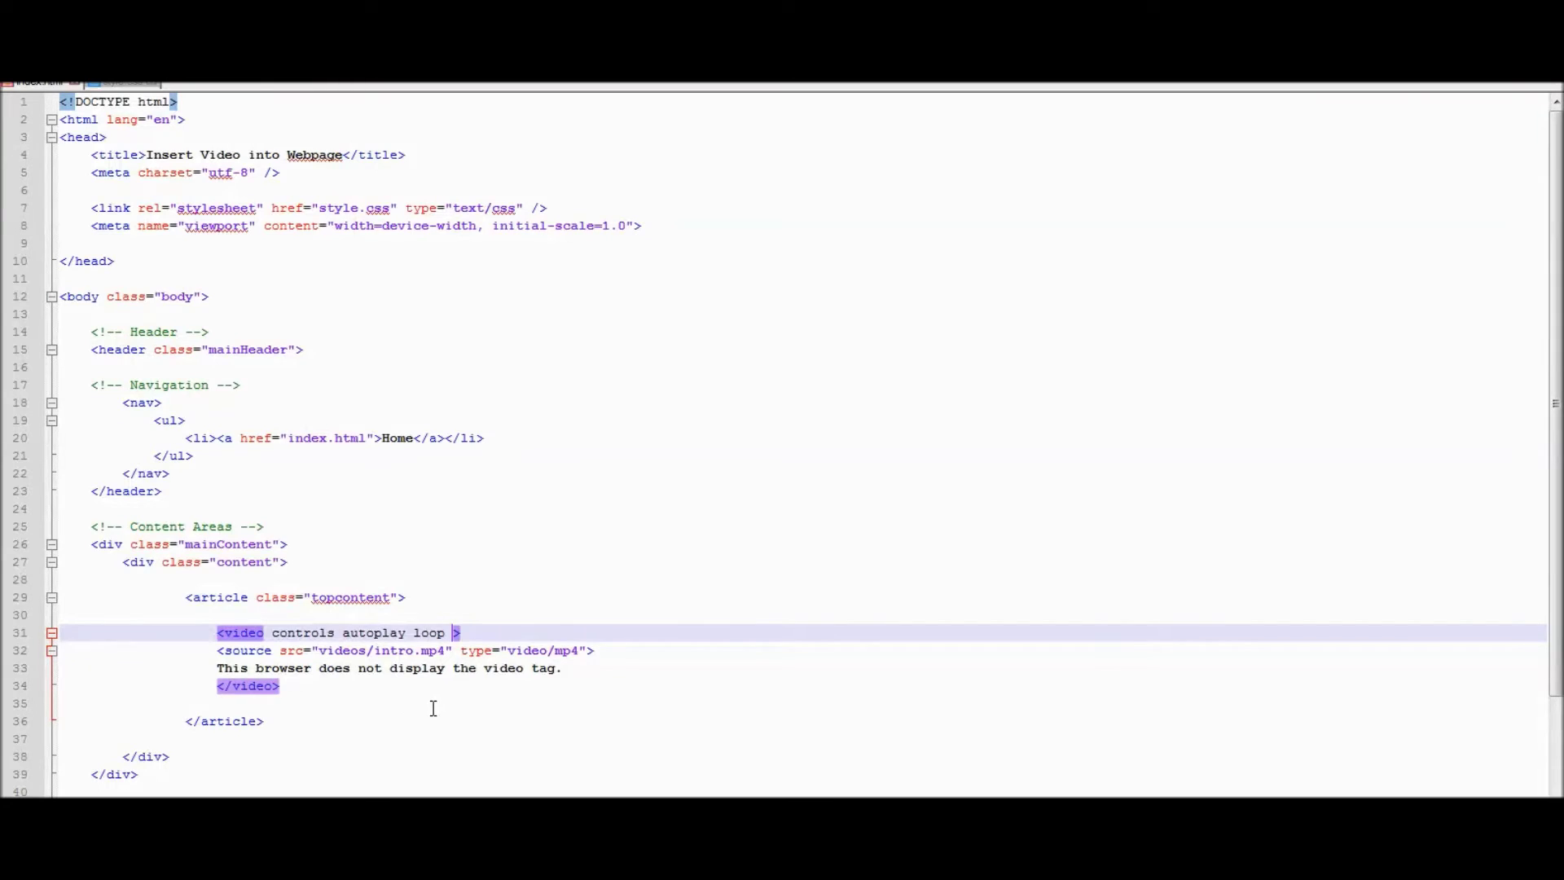
pyautogui.write('muted')
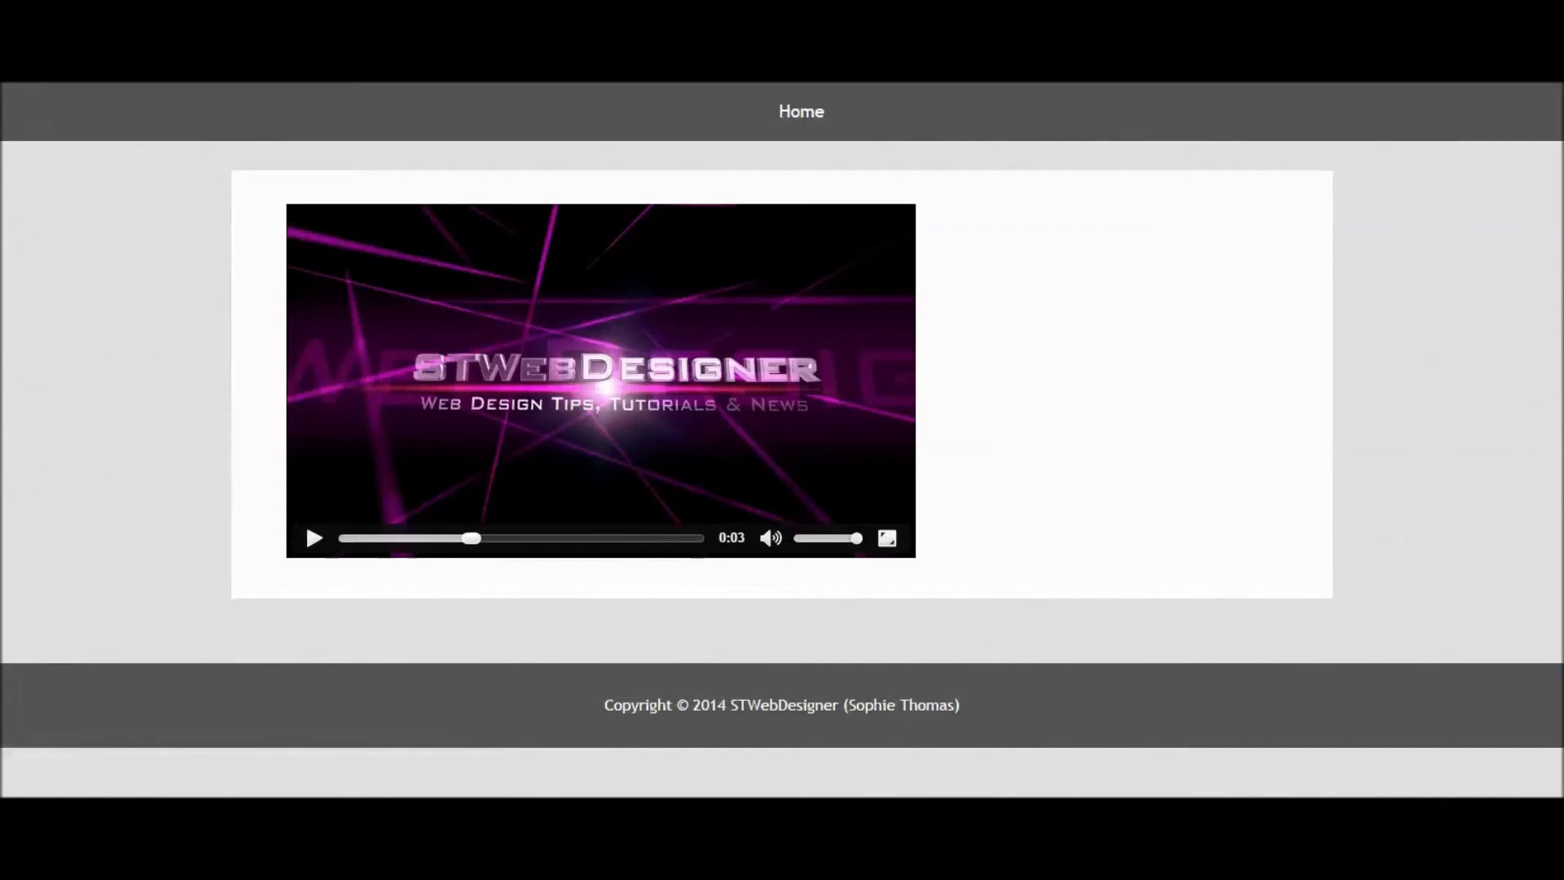
# Reload to confirm the muted autoplay, then drag the volume slider up to unmute.
pyautogui.press('F5')
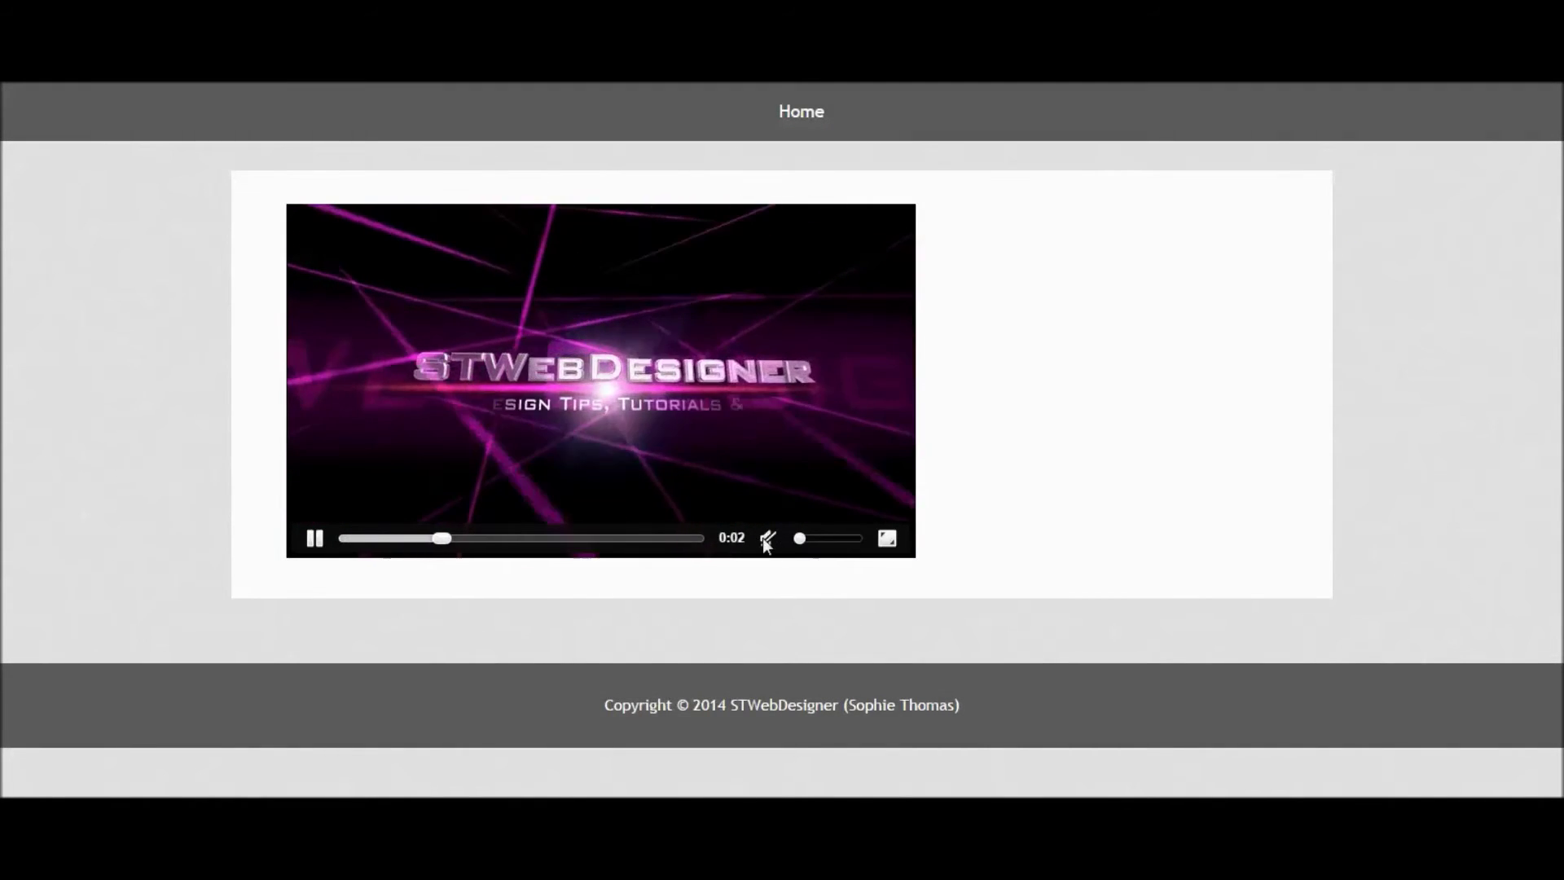
pyautogui.moveTo(800, 538); pyautogui.dragTo(807, 539)
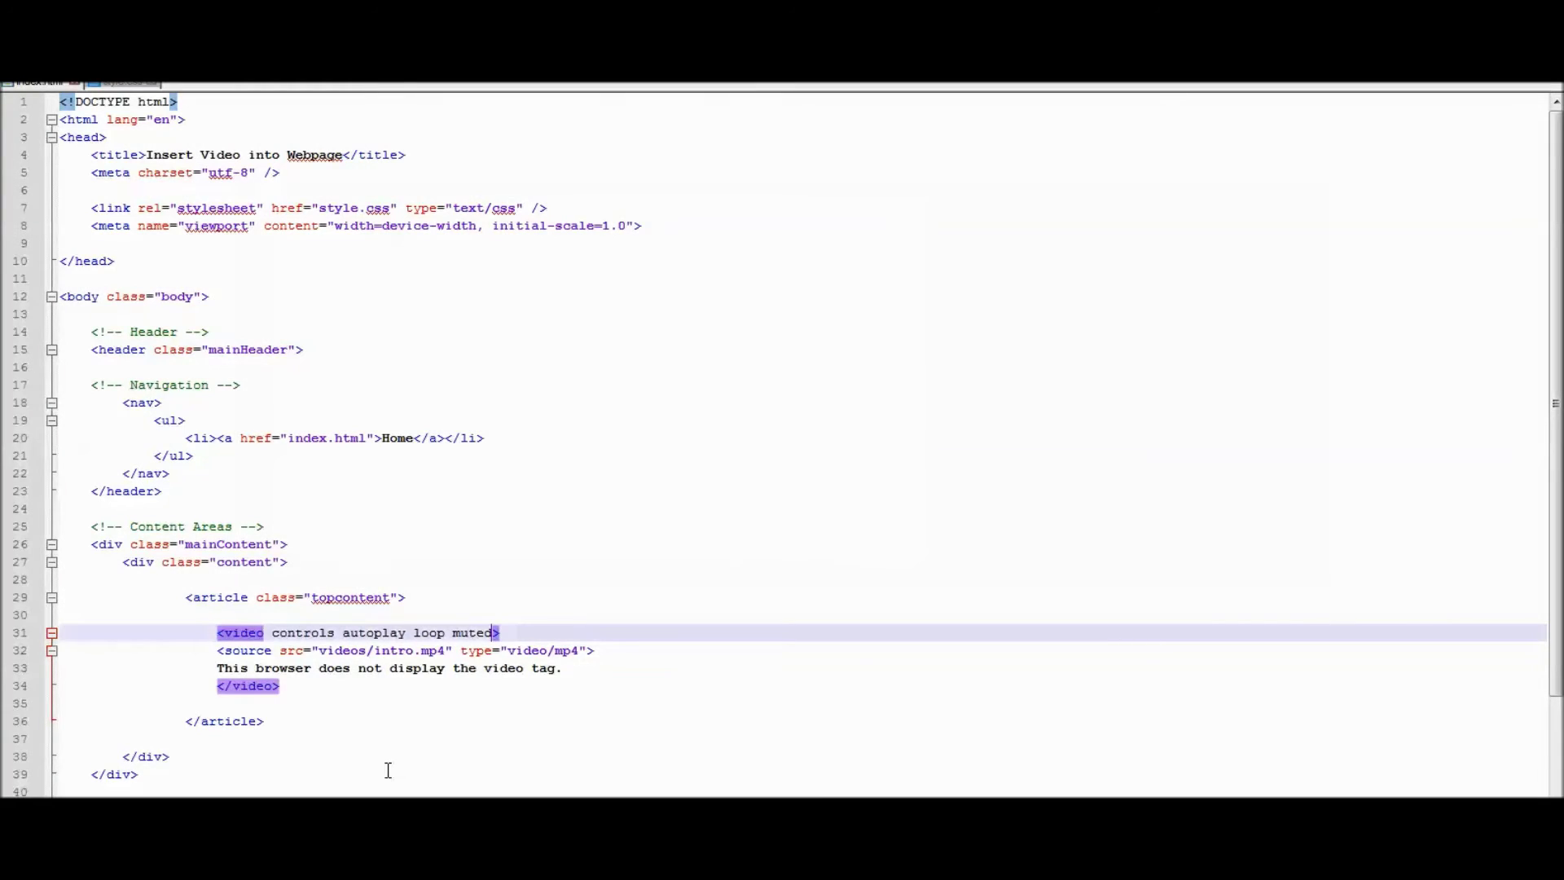
pyautogui.click(272, 634)
pyautogui.write('class="')
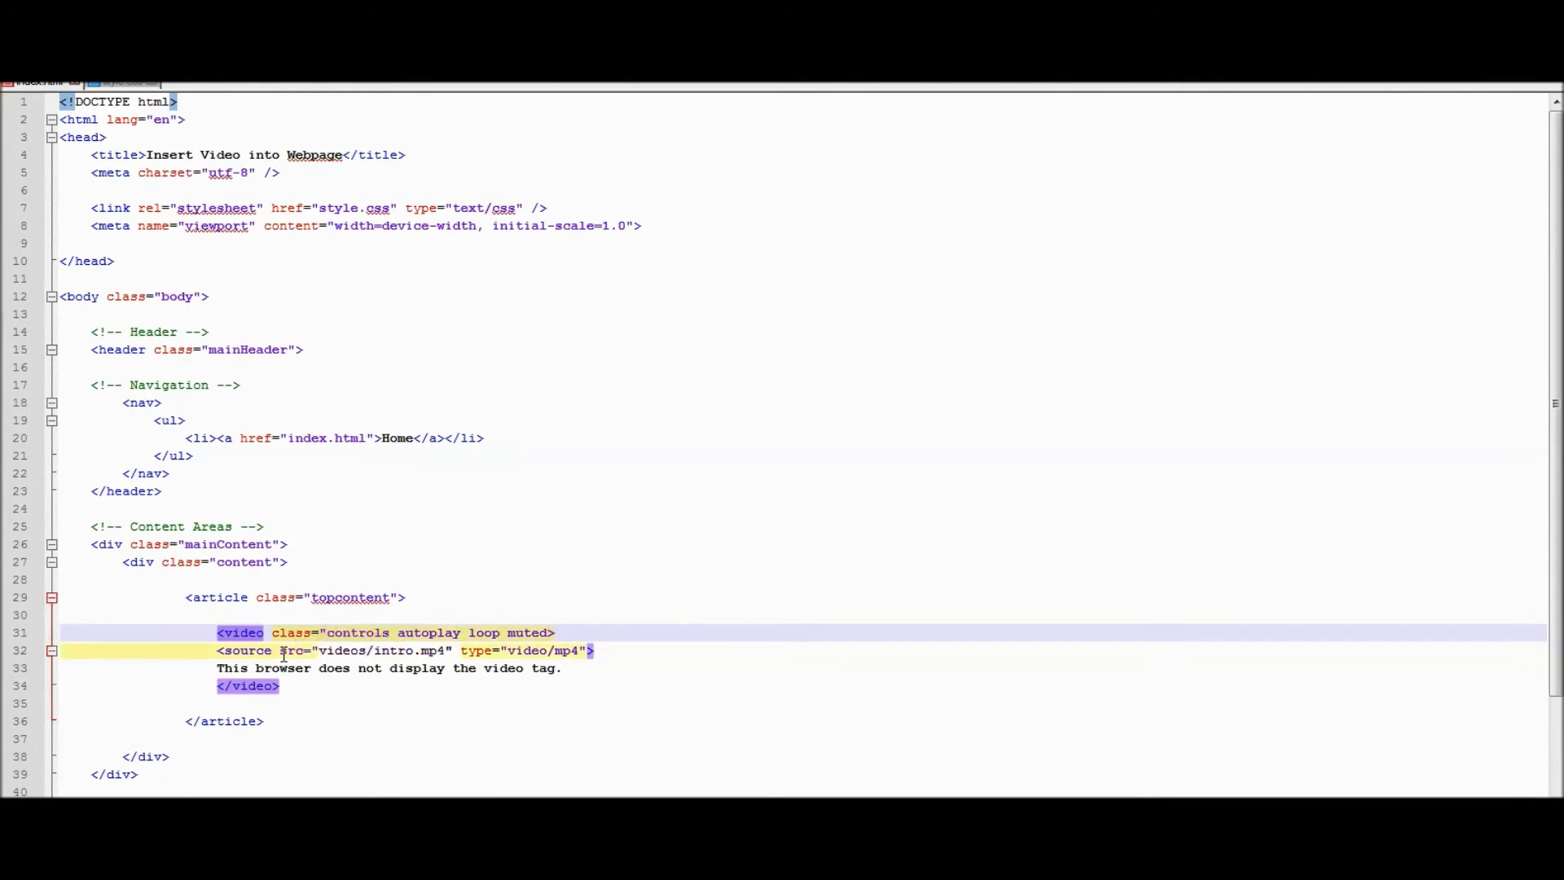
pyautogui.write('welc')
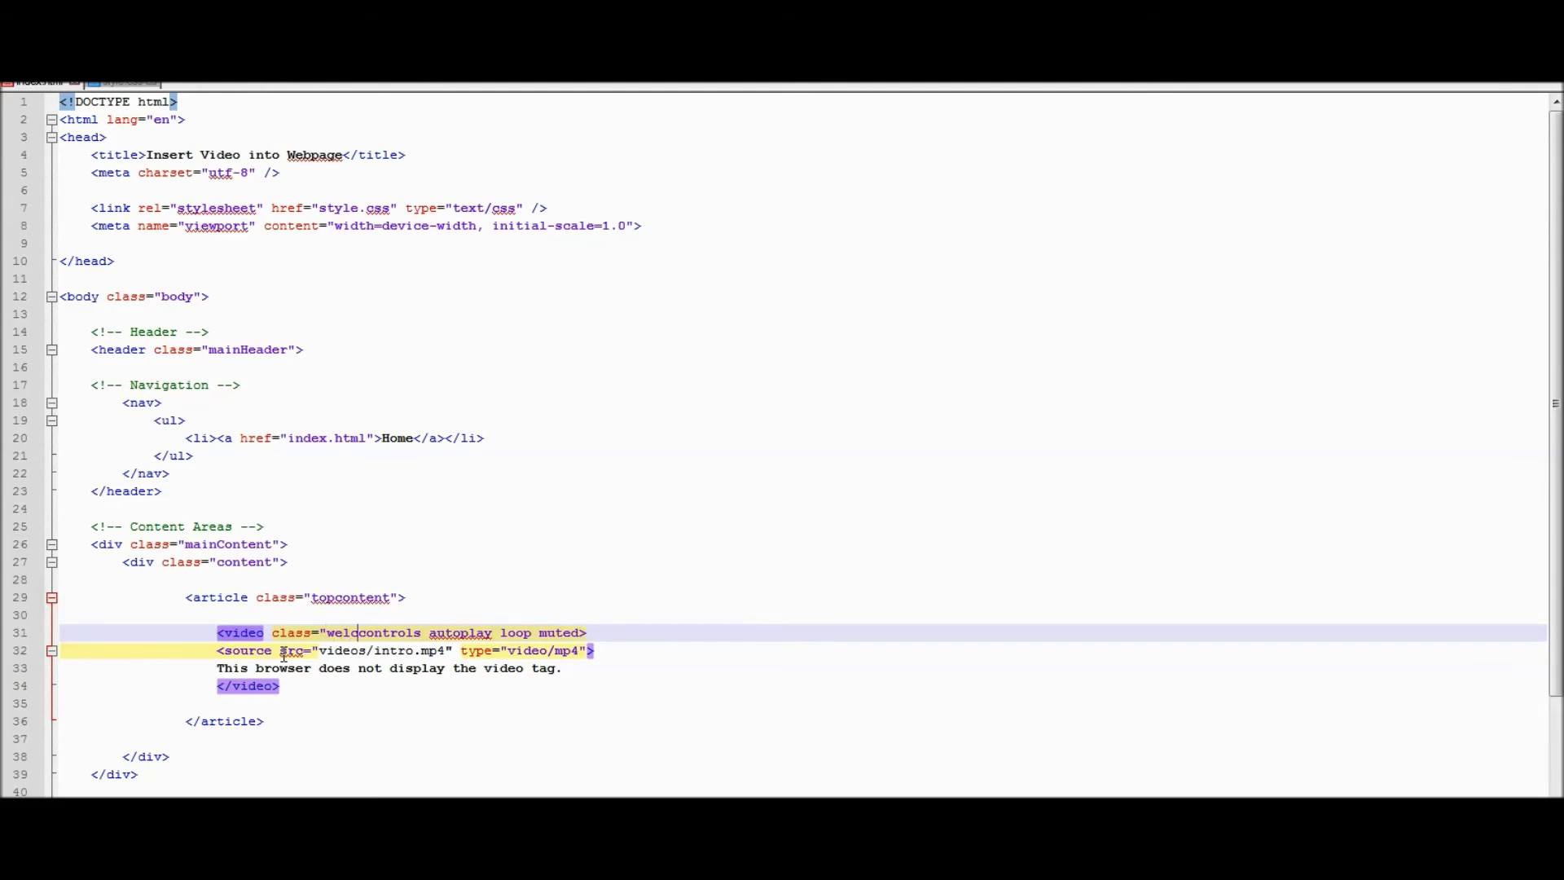
pyautogui.write('ome_v')
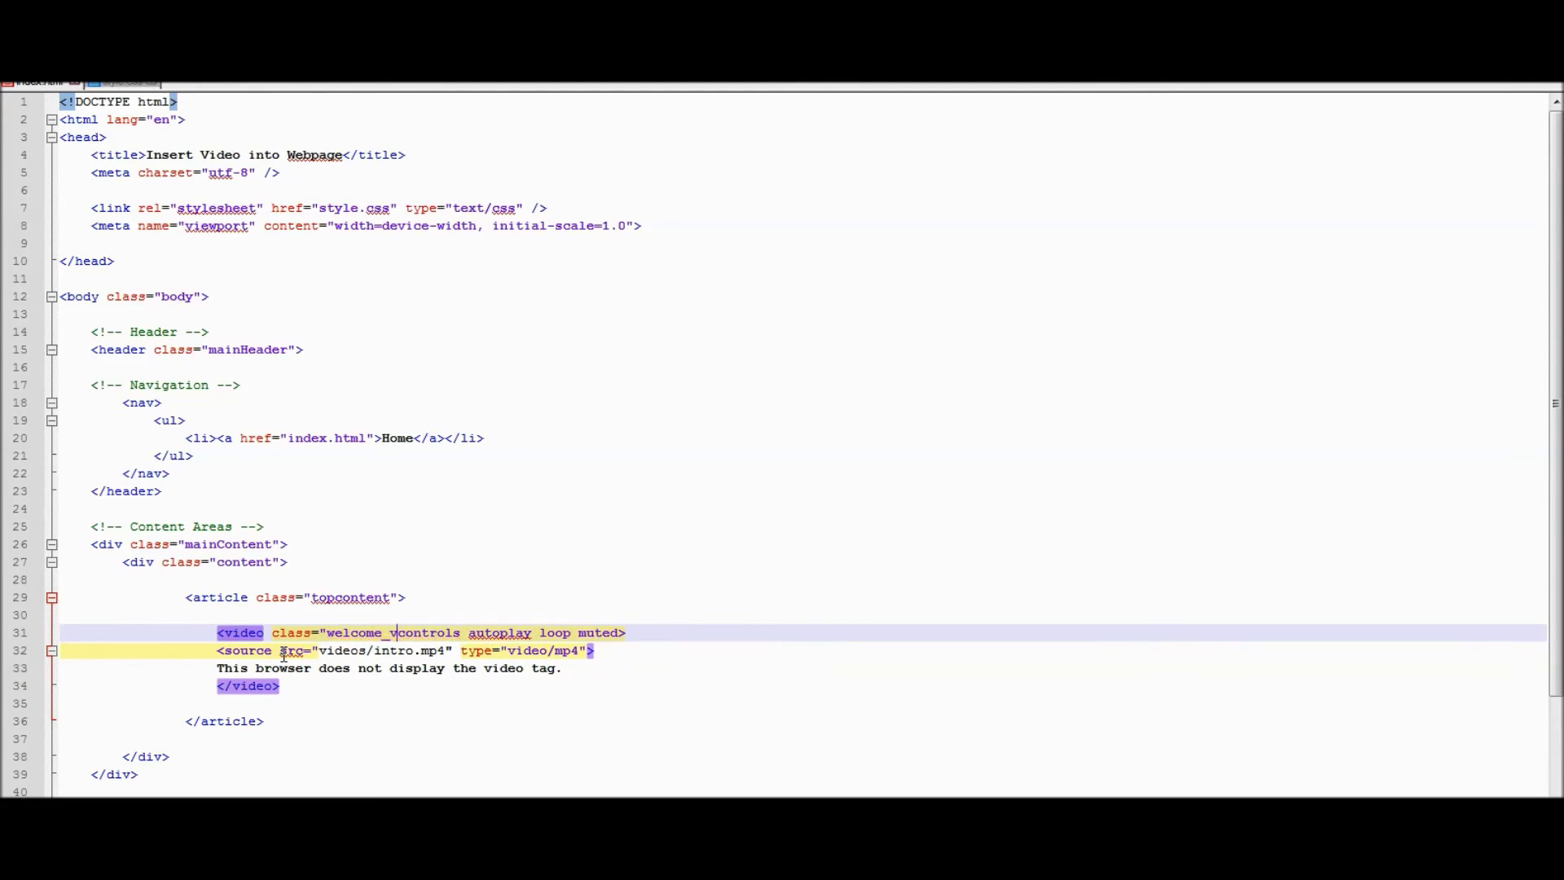
pyautogui.write('id"')
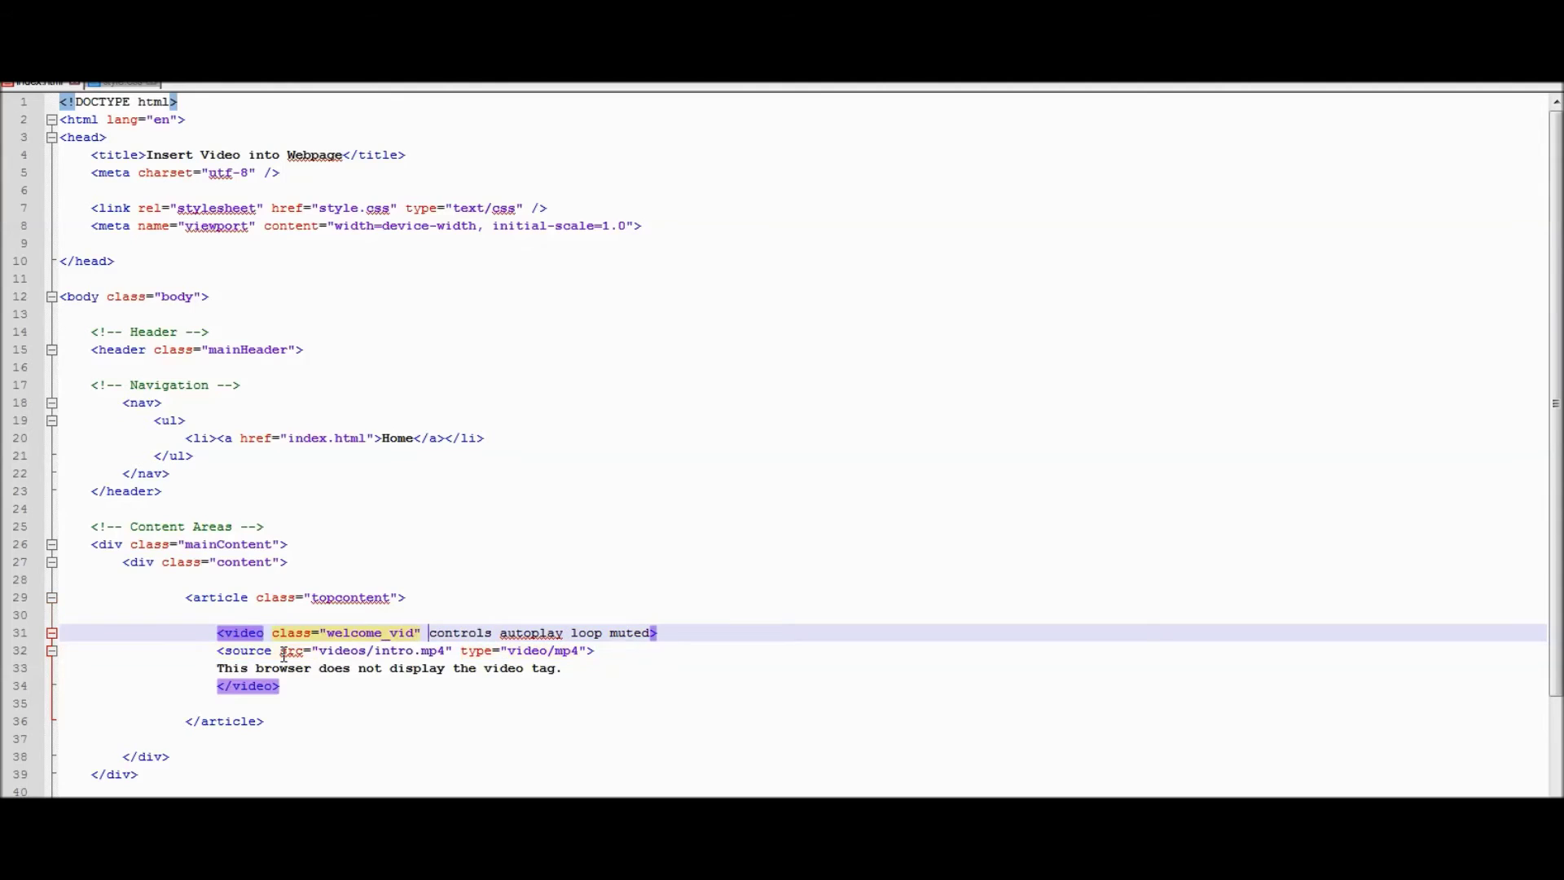
# Add class="welcome_vid" to the video tag, ahead of the controls attribute.
pyautogui.click(121, 83)
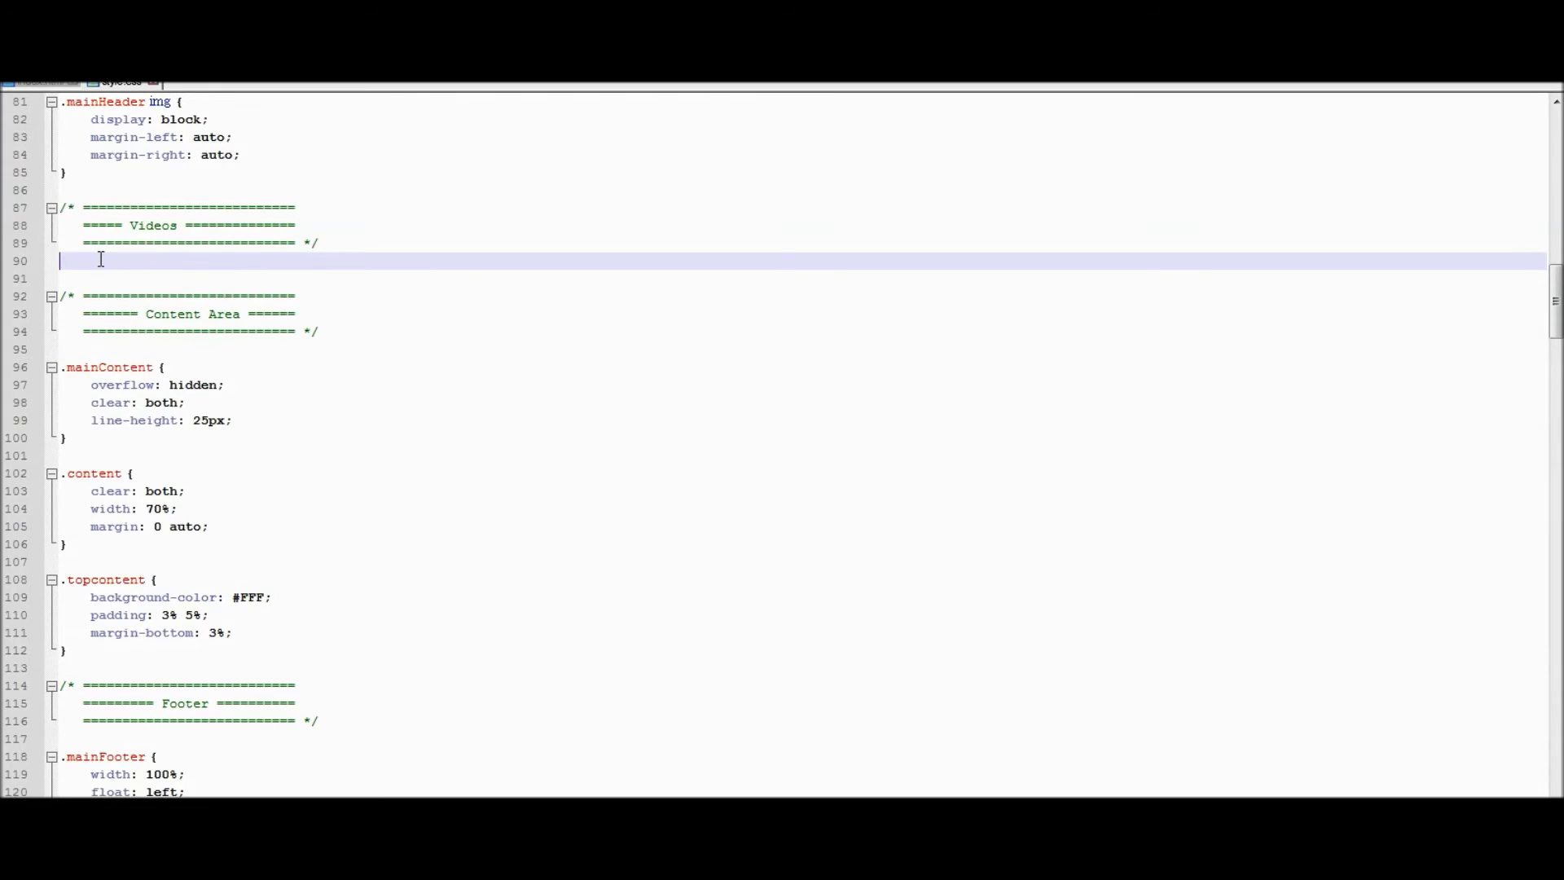
pyautogui.write('.welcome_')
pyautogui.write('vid')
pyautogui.write(' {')
# Write .welcome_vid { display: block; margin-left: auto; margin-right: auto; } under the Videos comment.
pyautogui.press('Return')
pyautogui.press('Return')
pyautogui.write('}')
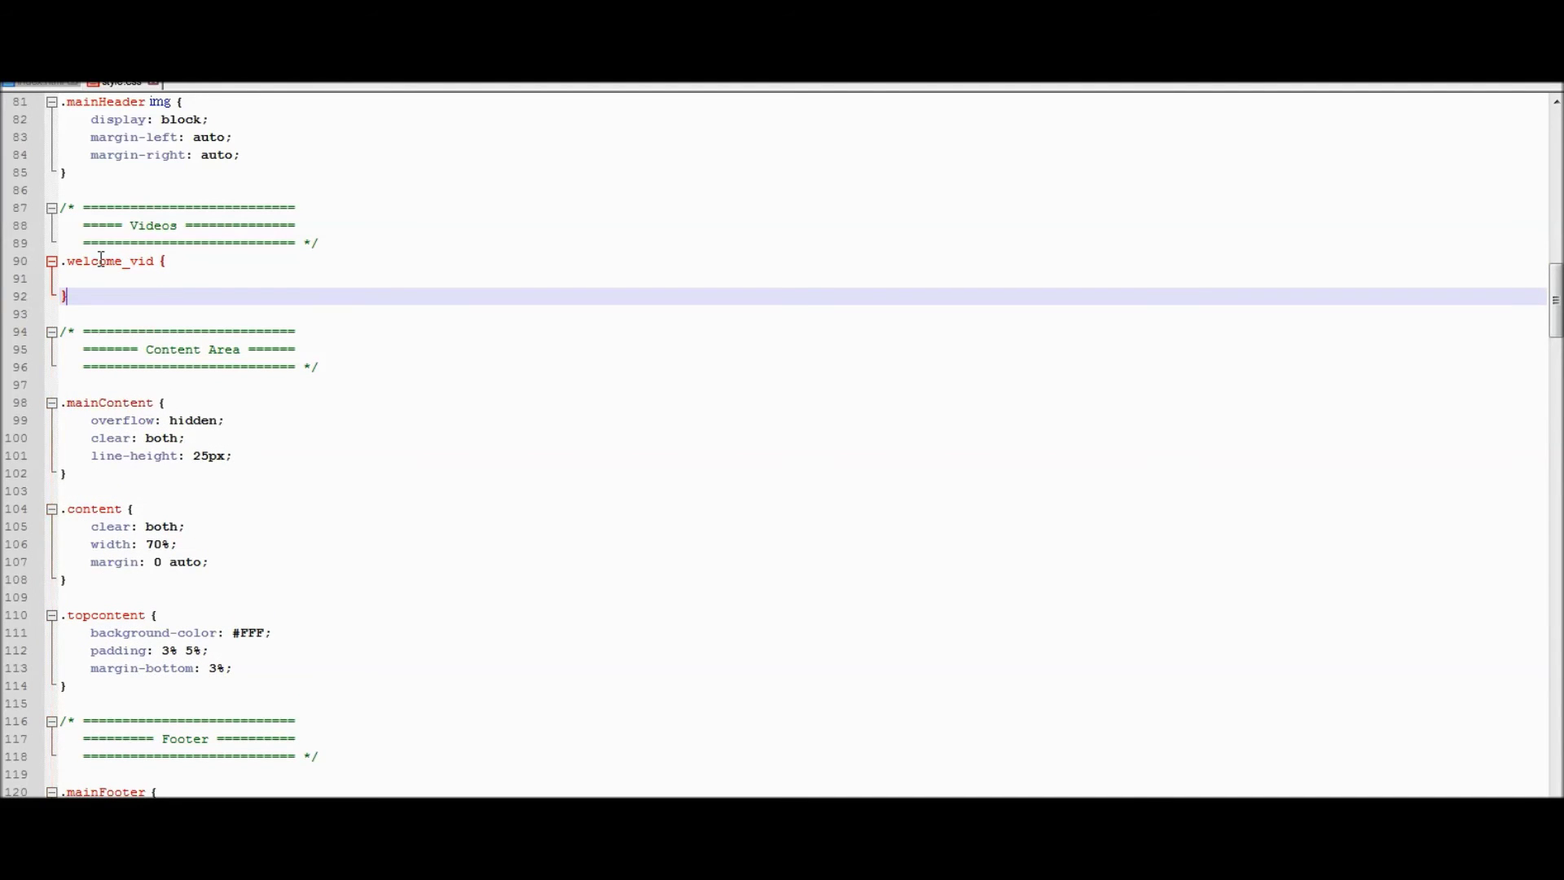
pyautogui.press('Up')
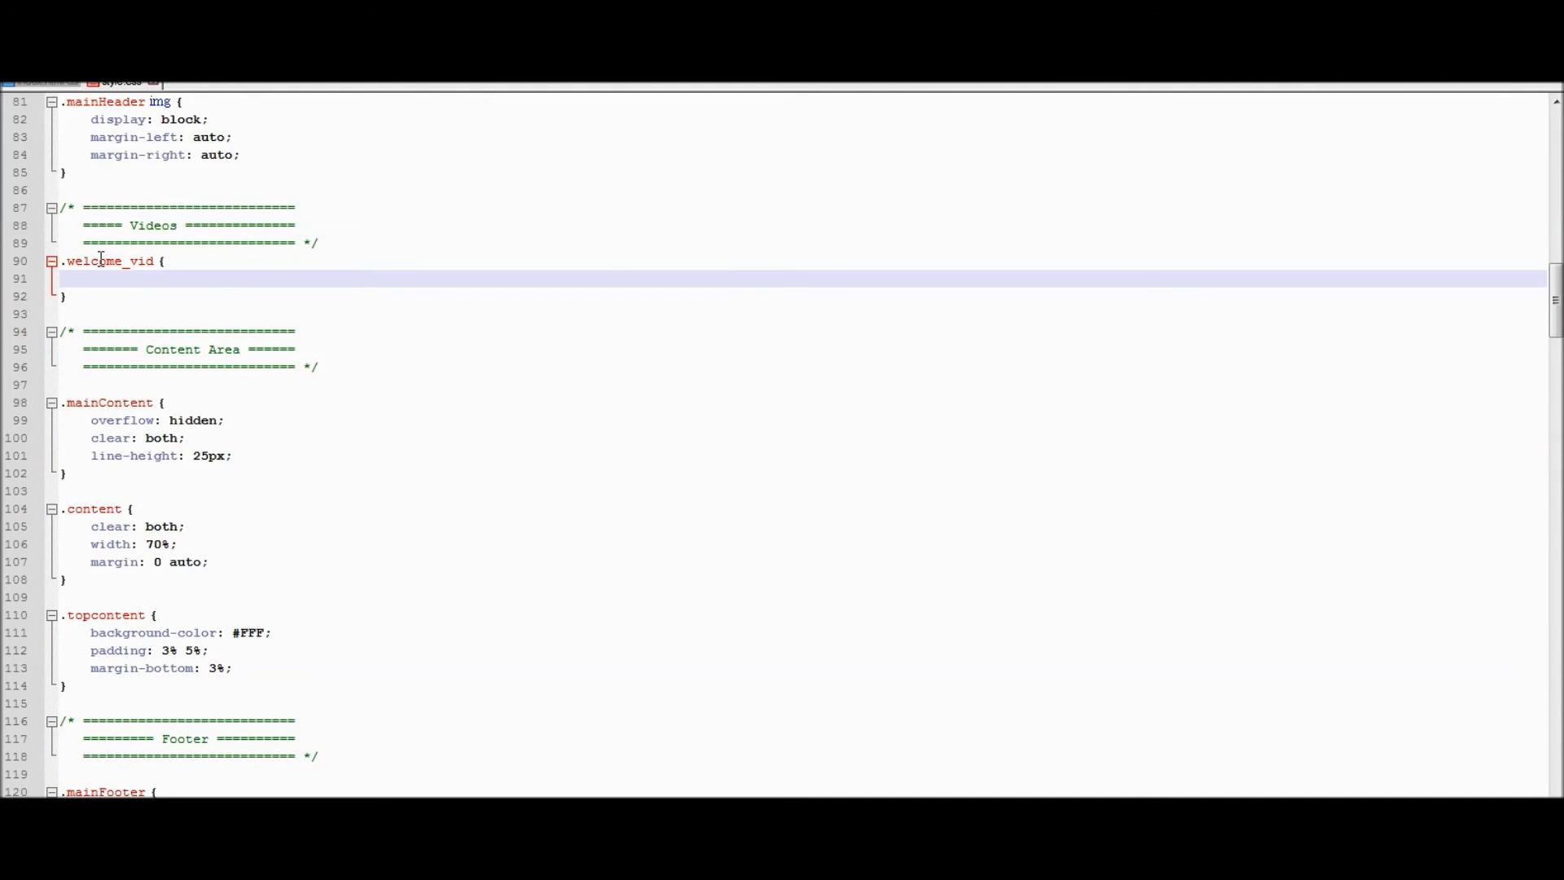
pyautogui.write('display: ')
pyautogui.write('block;')
pyautogui.press('Return')
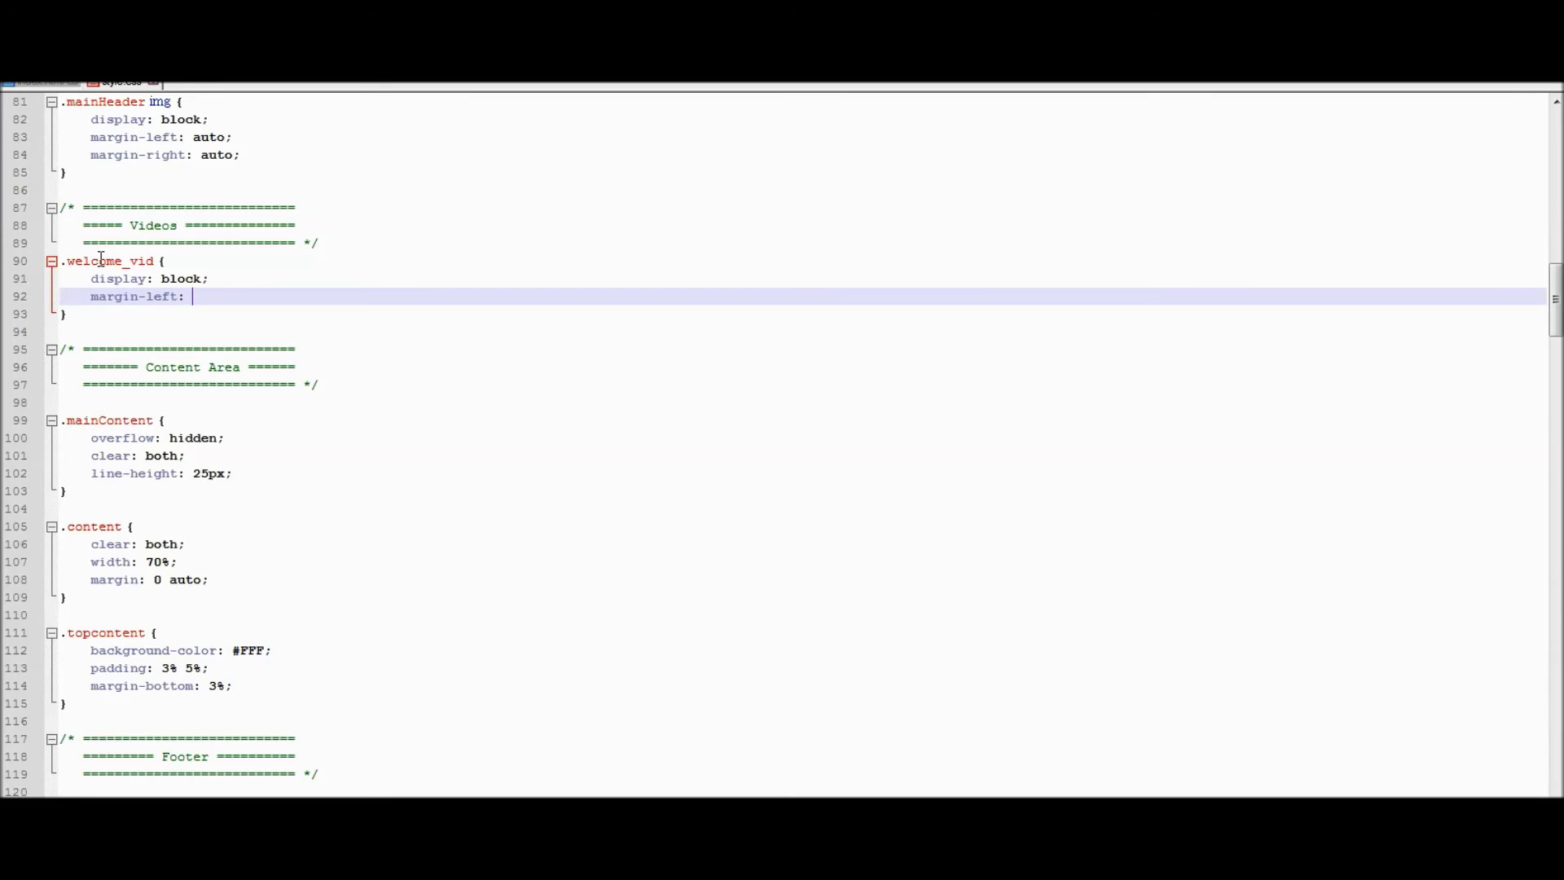
pyautogui.write(';')
pyautogui.press('Return')
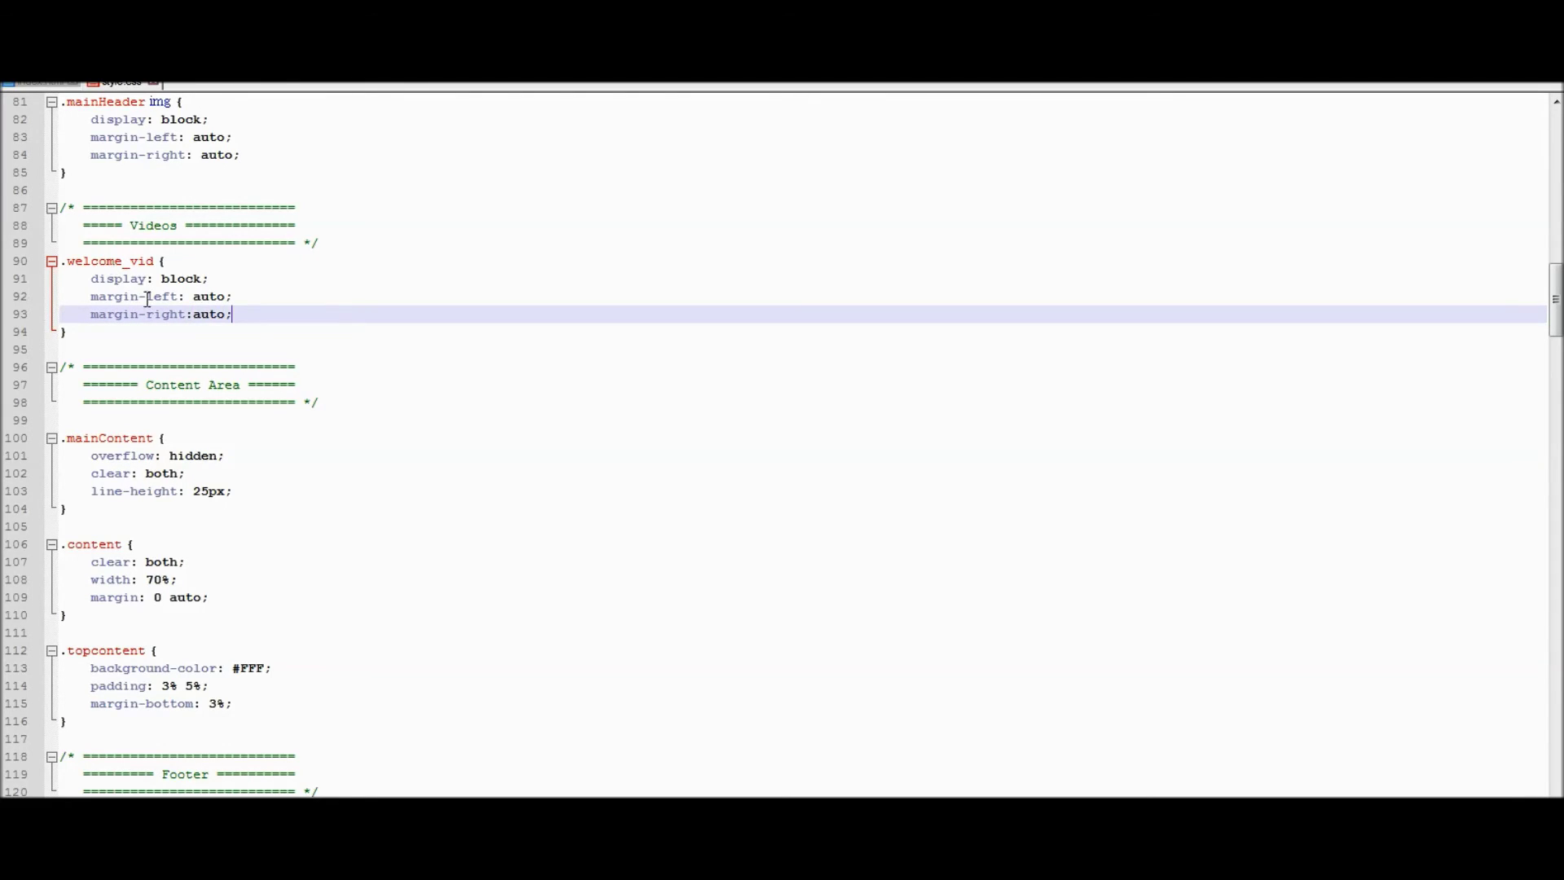
pyautogui.click(192, 315)
# After a Chrome preview, add width: 80% and height: auto to .welcome_vid.
pyautogui.click(156, 751)
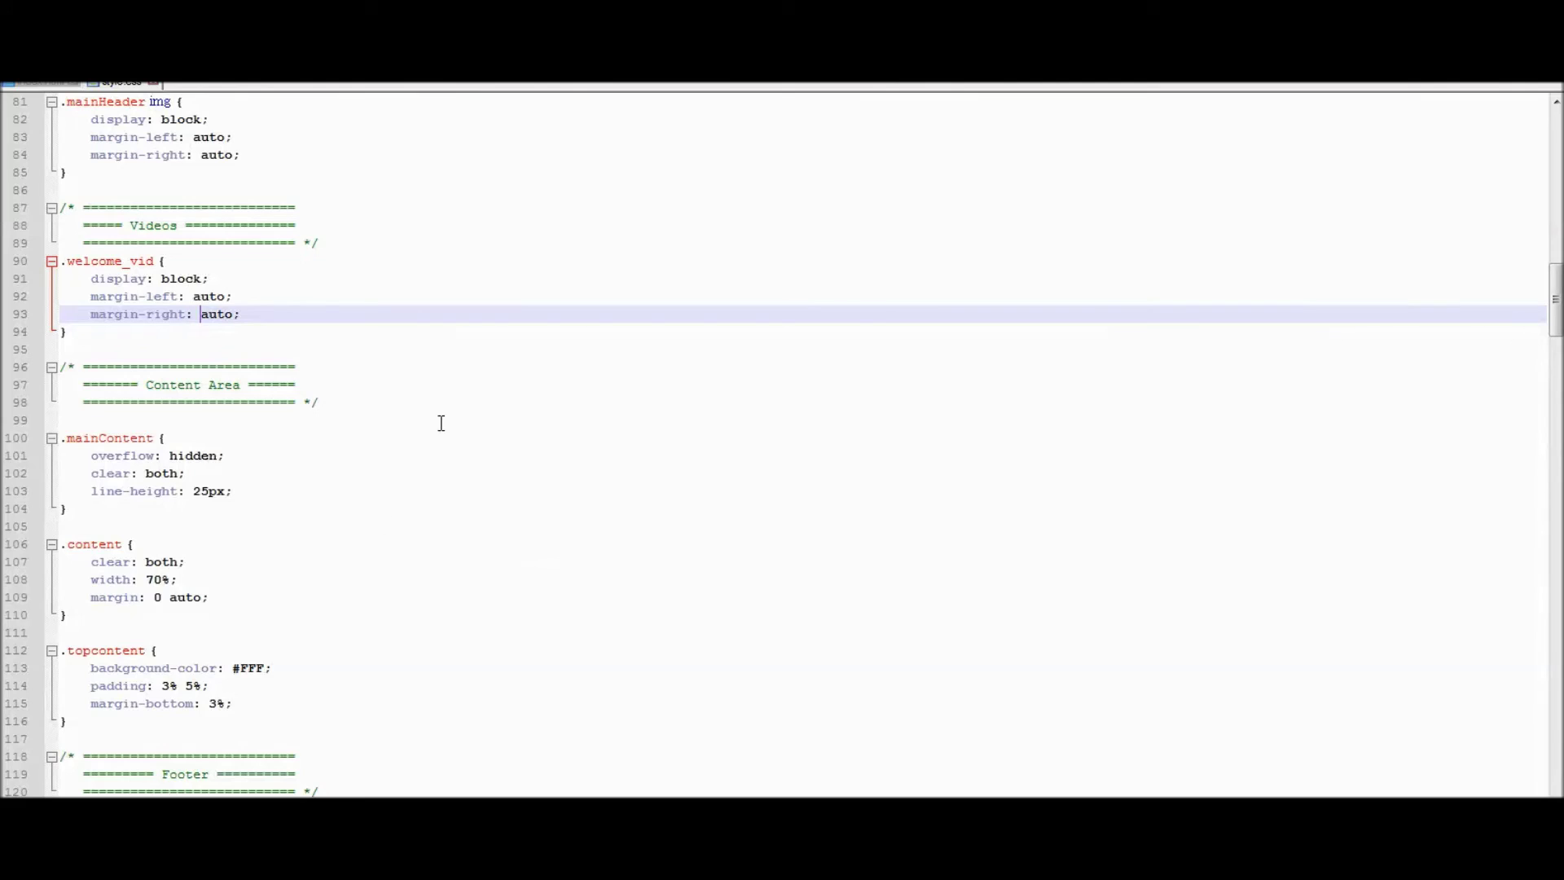
pyautogui.press('Return')
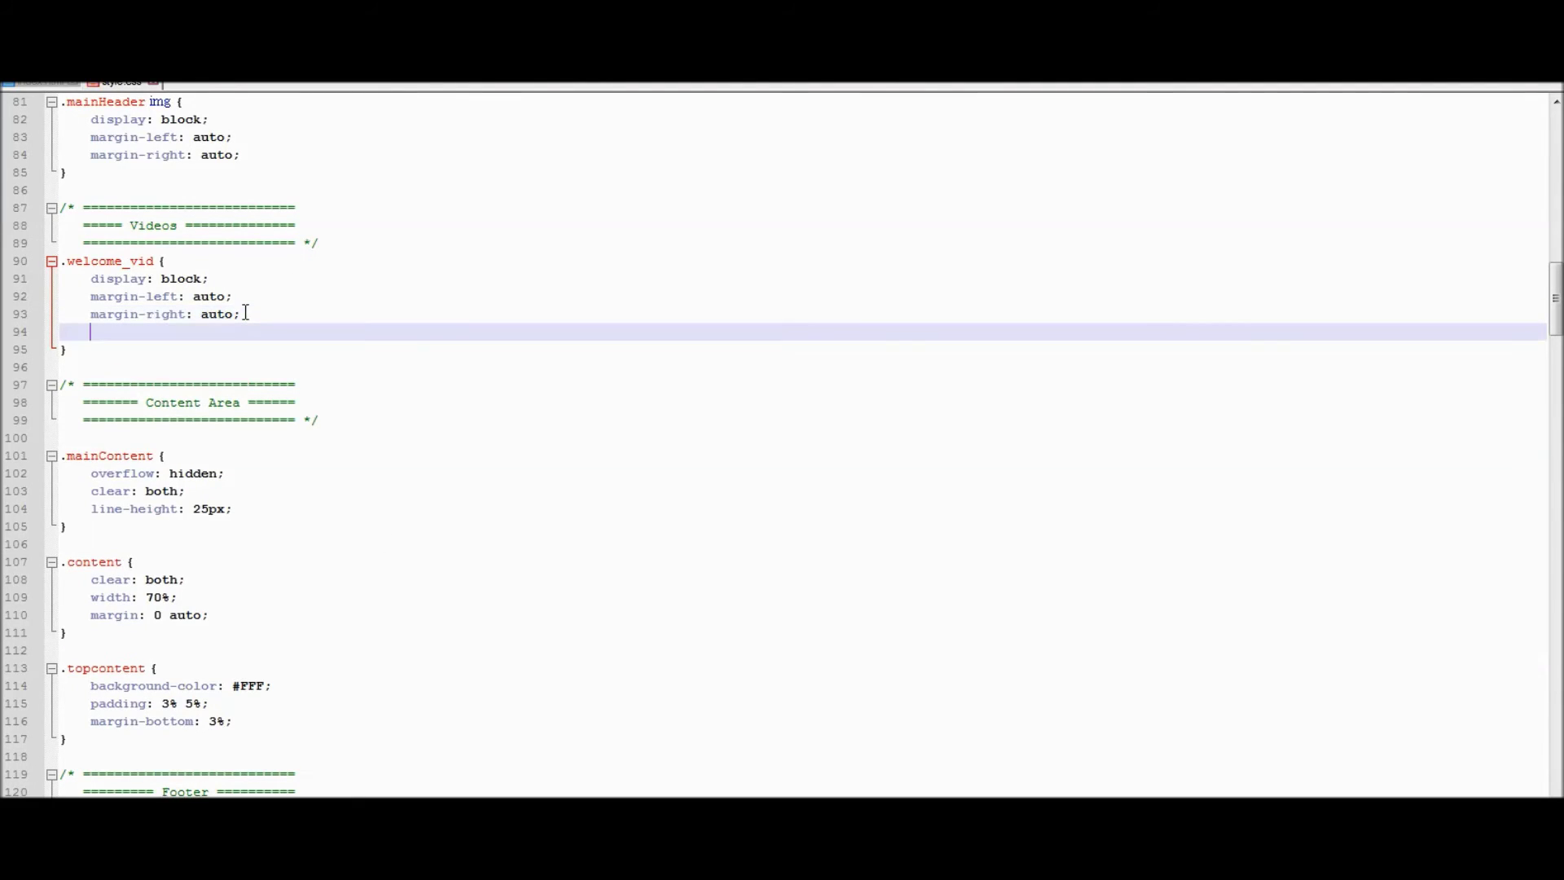
pyautogui.write('width')
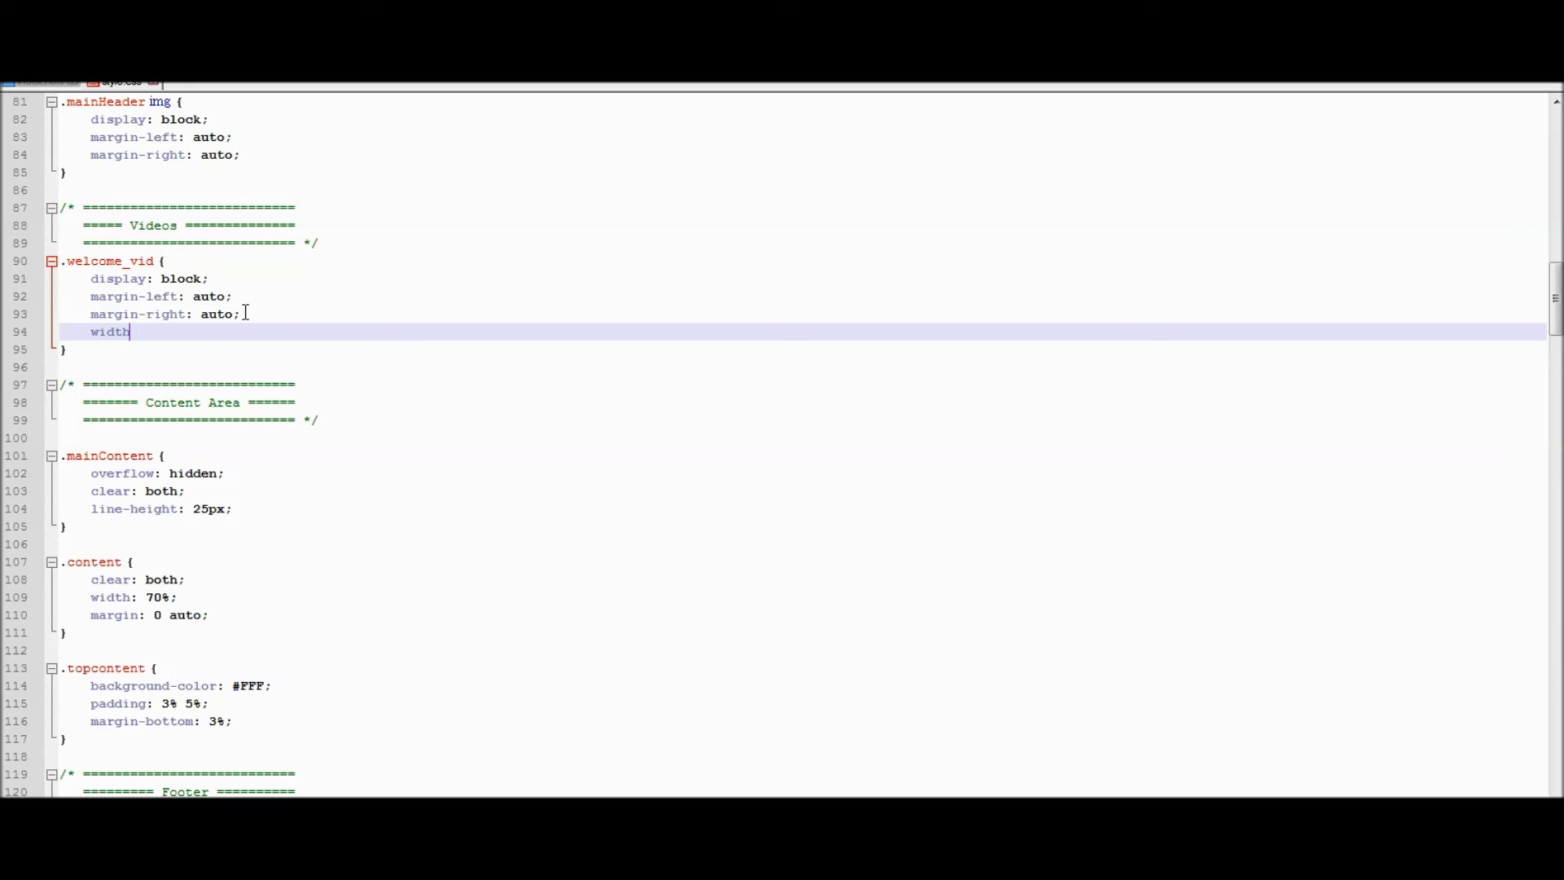
pyautogui.write(': 80')
pyautogui.write('%;')
pyautogui.press('Return')
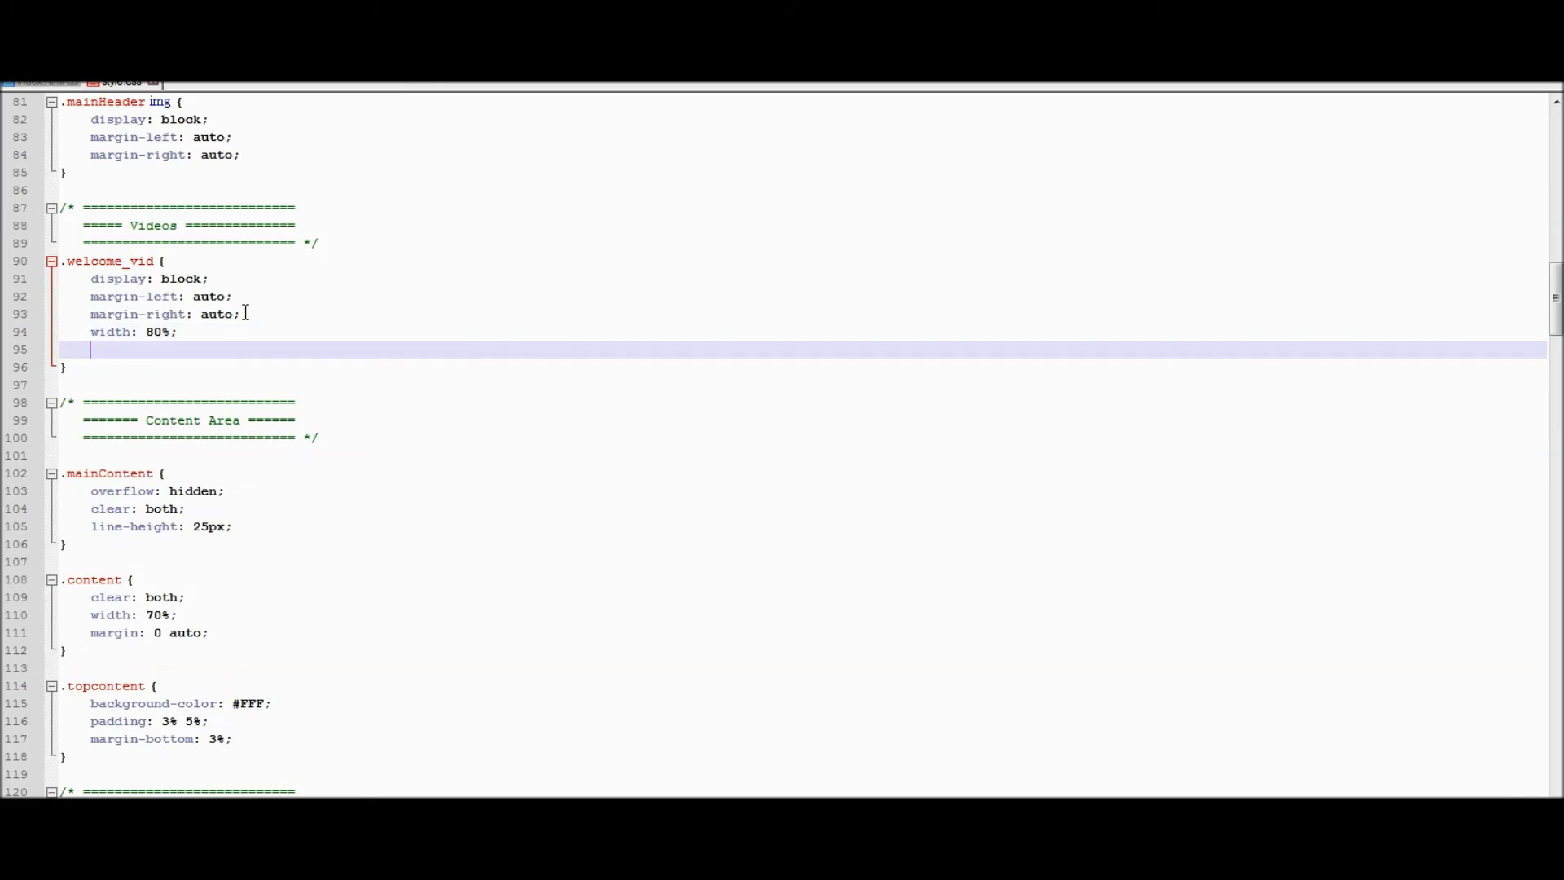
pyautogui.write('height: ')
pyautogui.write('auto;')
# Reload the page in Chrome, exit fullscreen, and narrow the window to confirm the video scales down.
pyautogui.click(159, 739)
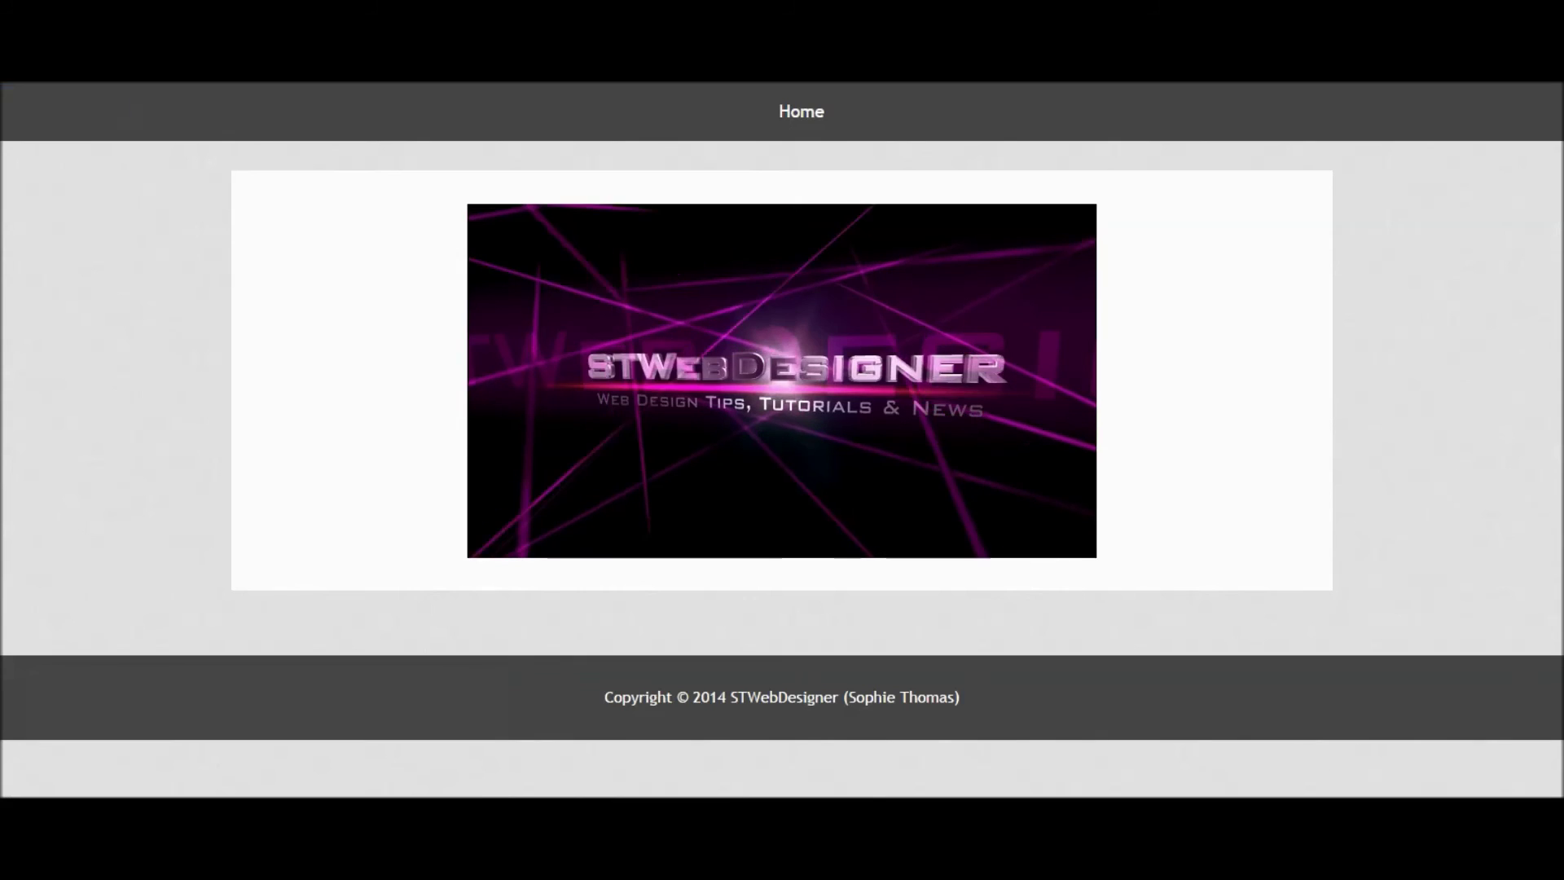
pyautogui.press('F5')
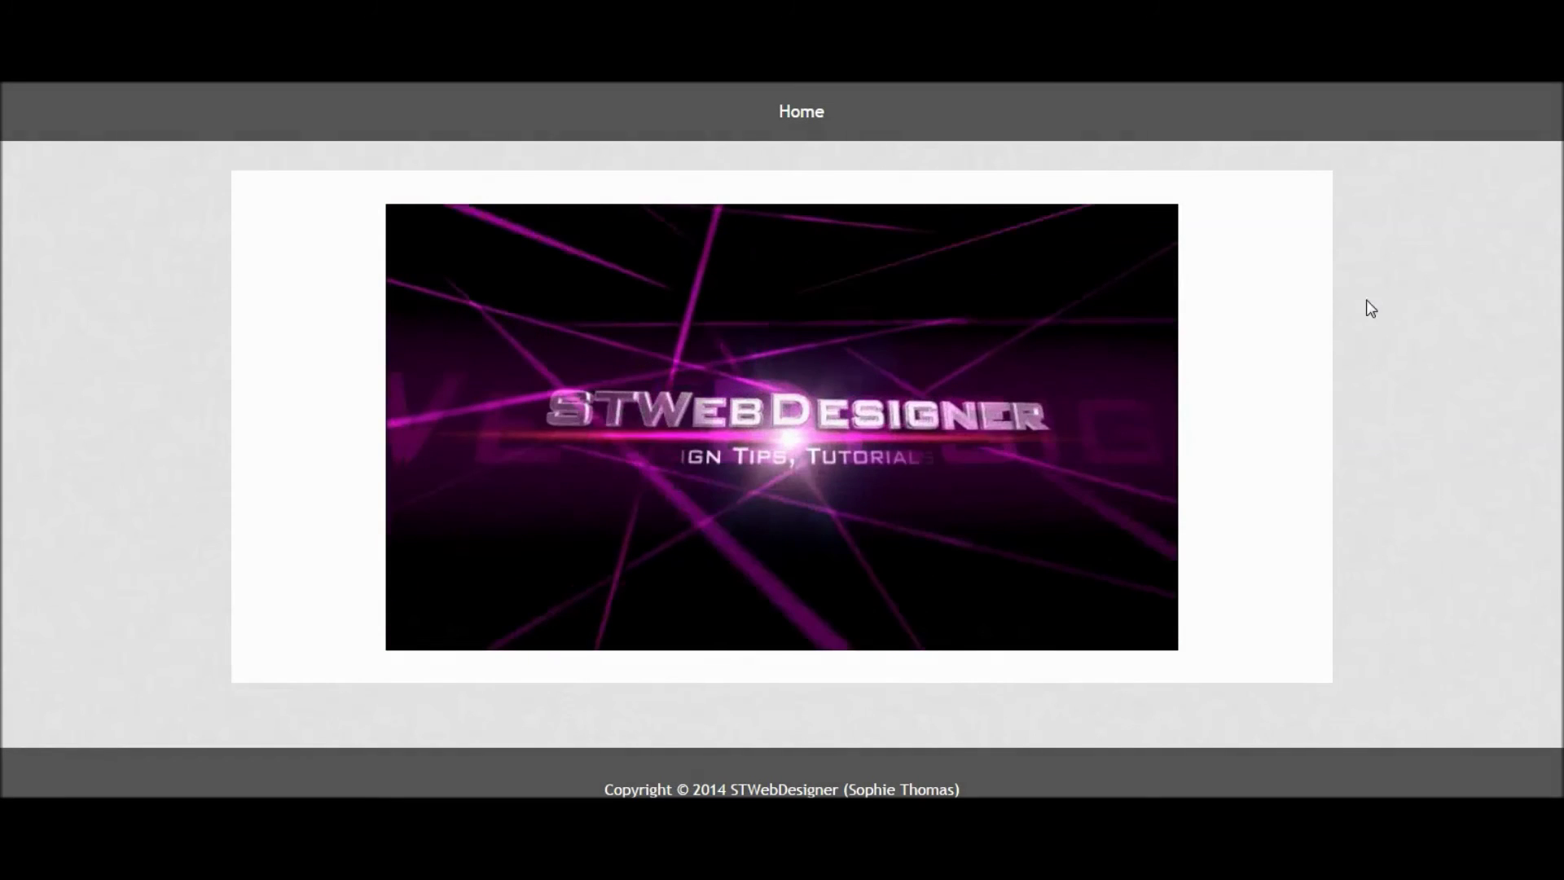
pyautogui.press('F11')
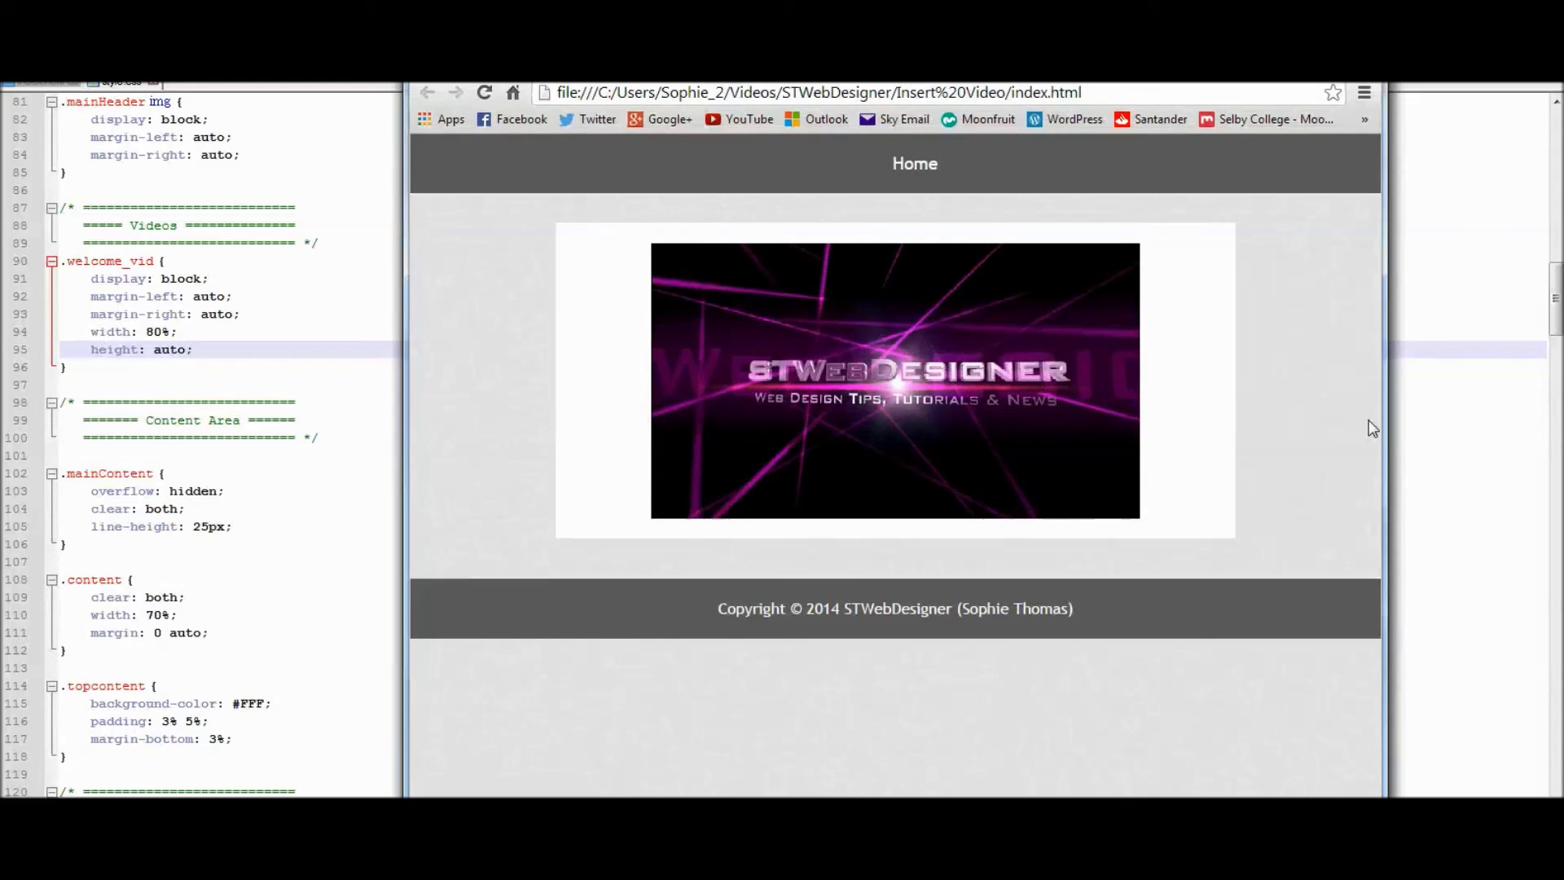
pyautogui.moveTo(1385, 422); pyautogui.dragTo(949, 423)
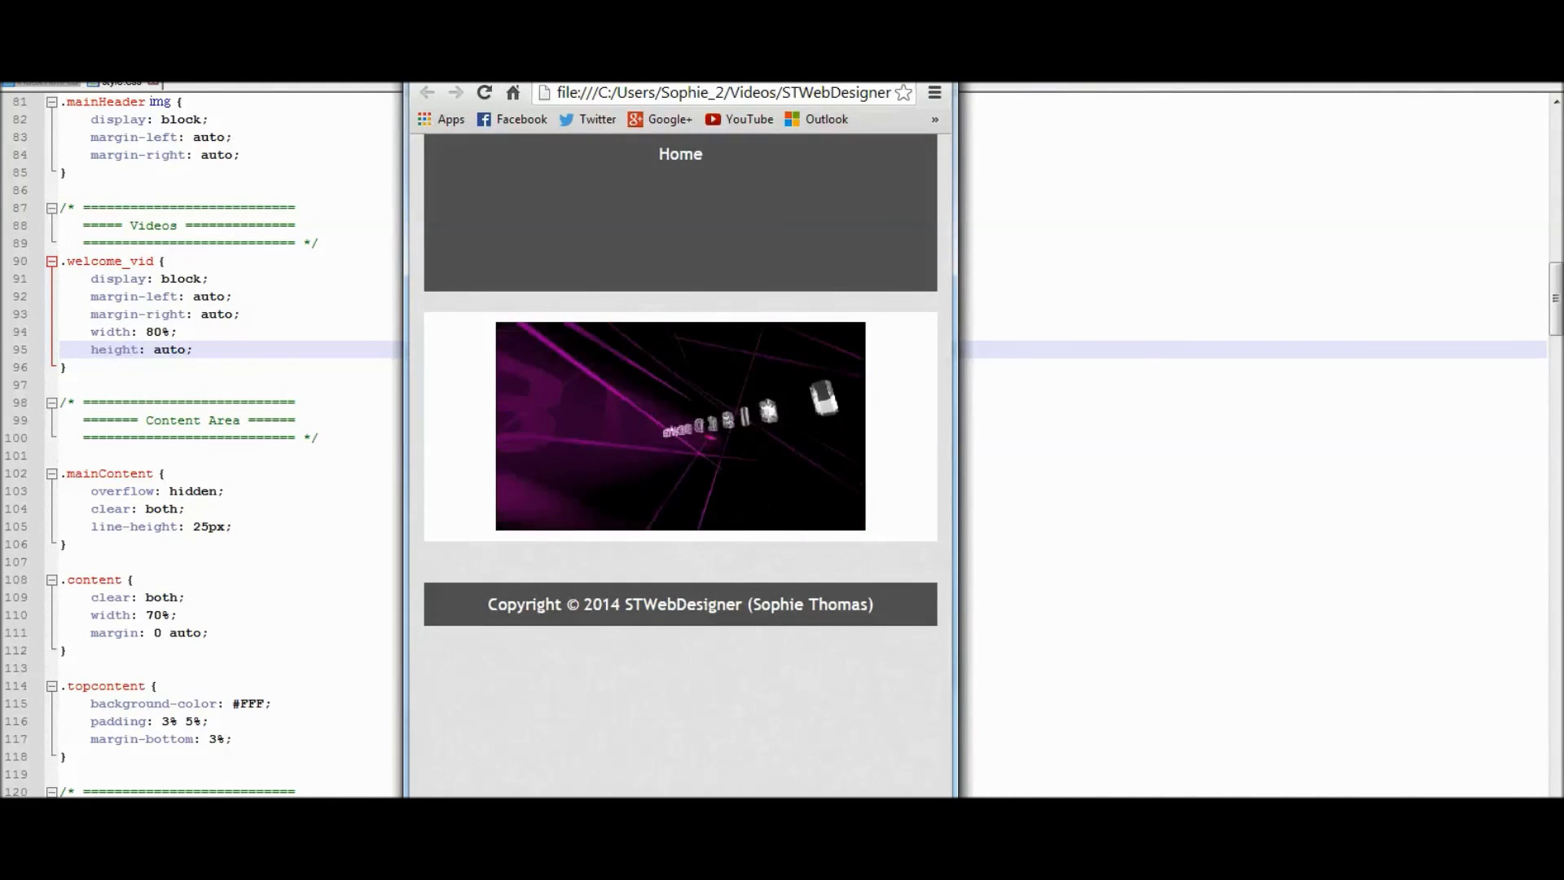